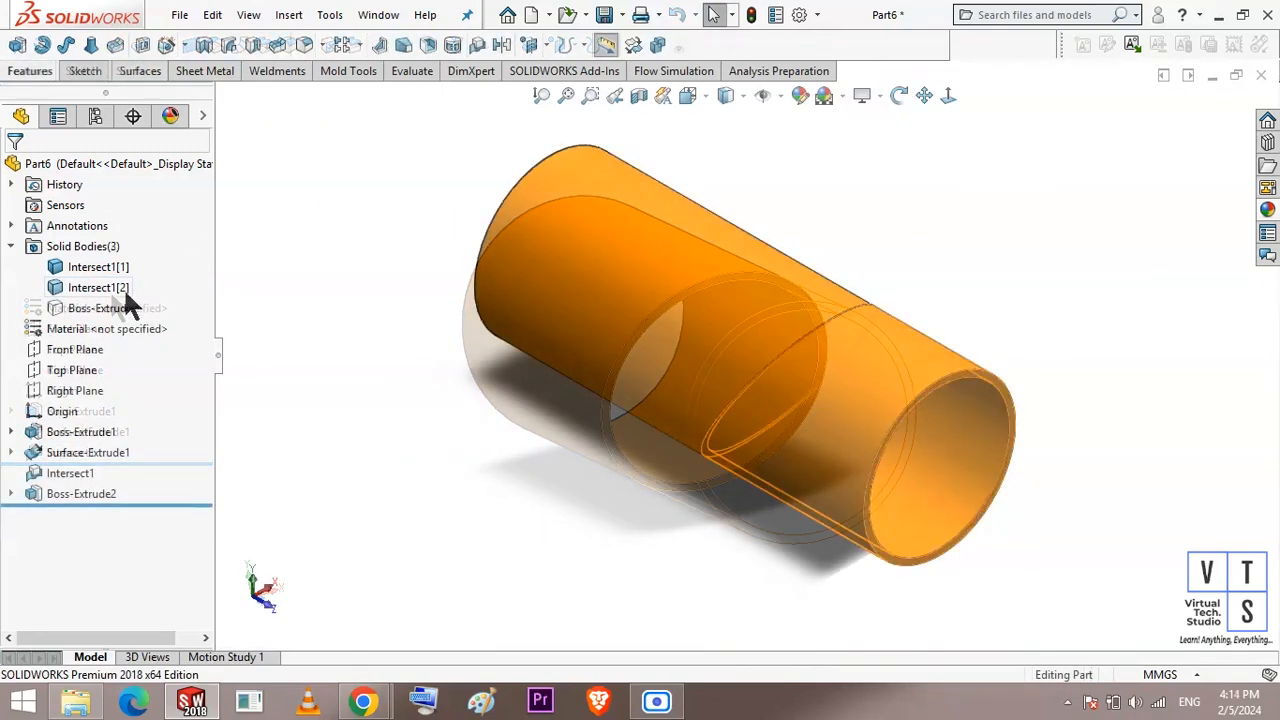
Step: Hide the Intersect1[2] body, the cut-off end piece of the pipe
right_click(89, 287)
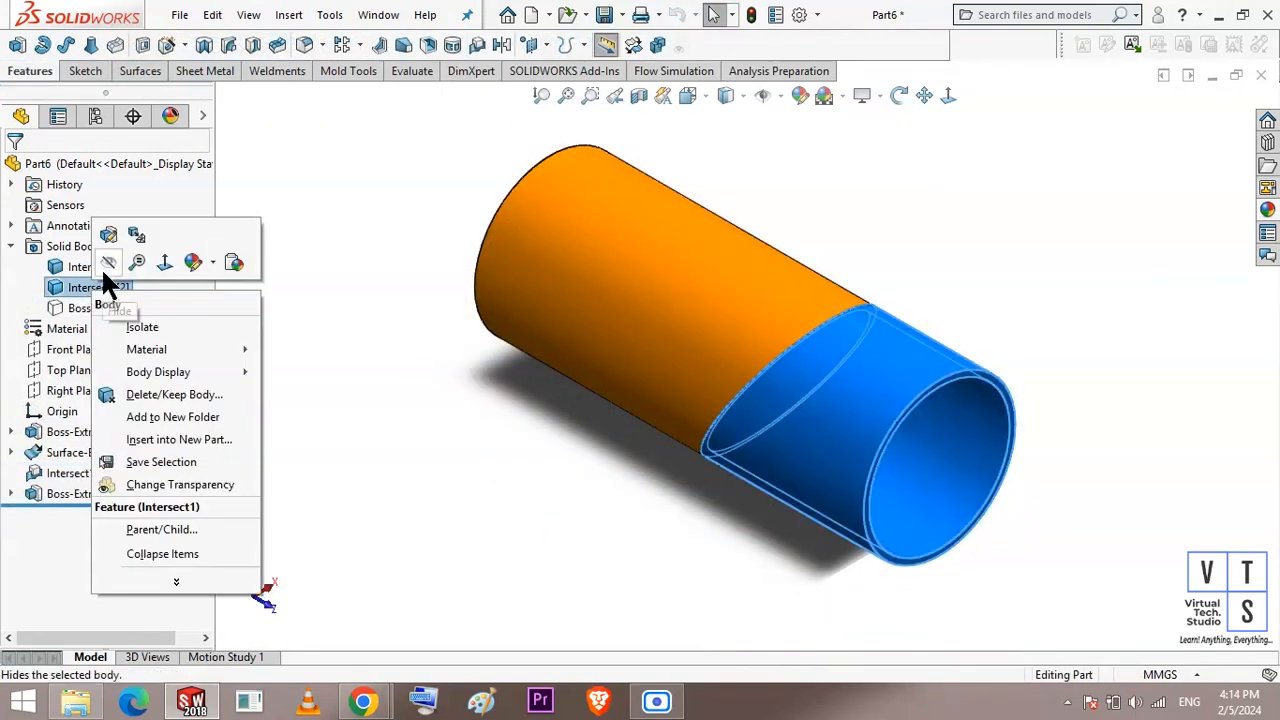
left_click(108, 264)
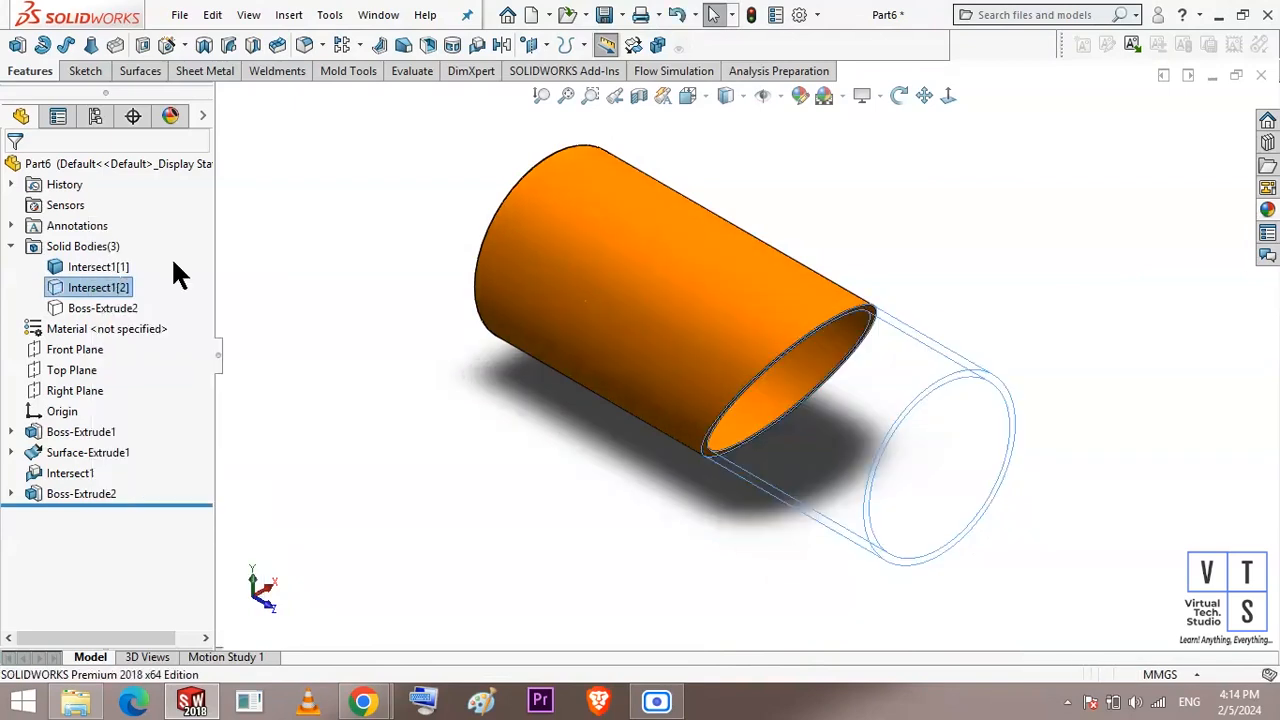
left_click(322, 323)
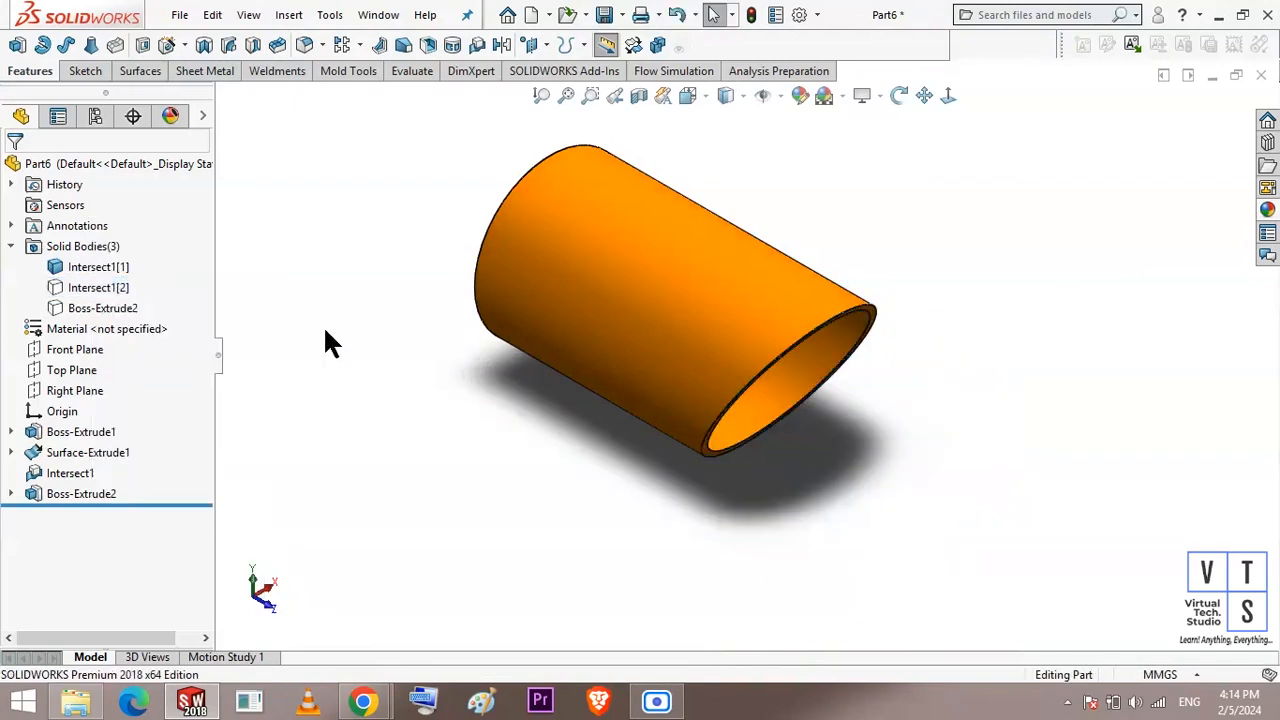
Step: Show the Boss-Extrude2 body that forms the pipe's angled section, and view the model from the left side
right_click(127, 309)
left_click(142, 280)
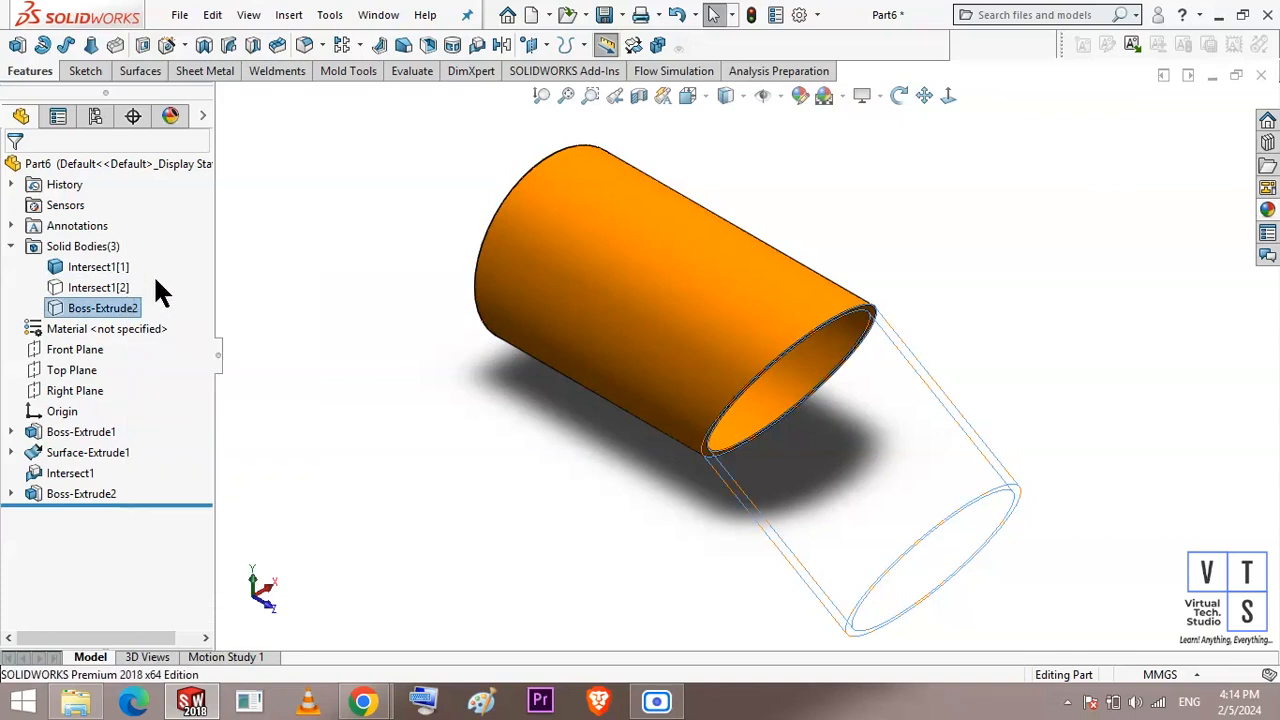
left_click(991, 280)
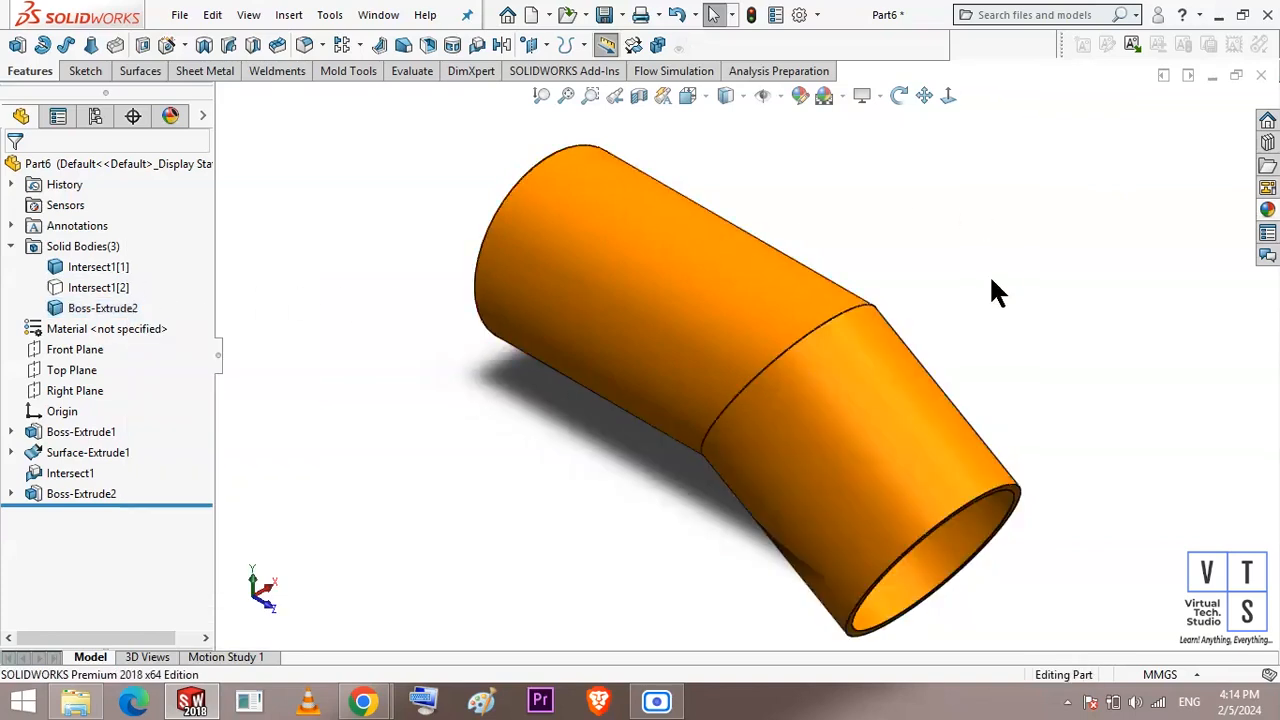
key("space")
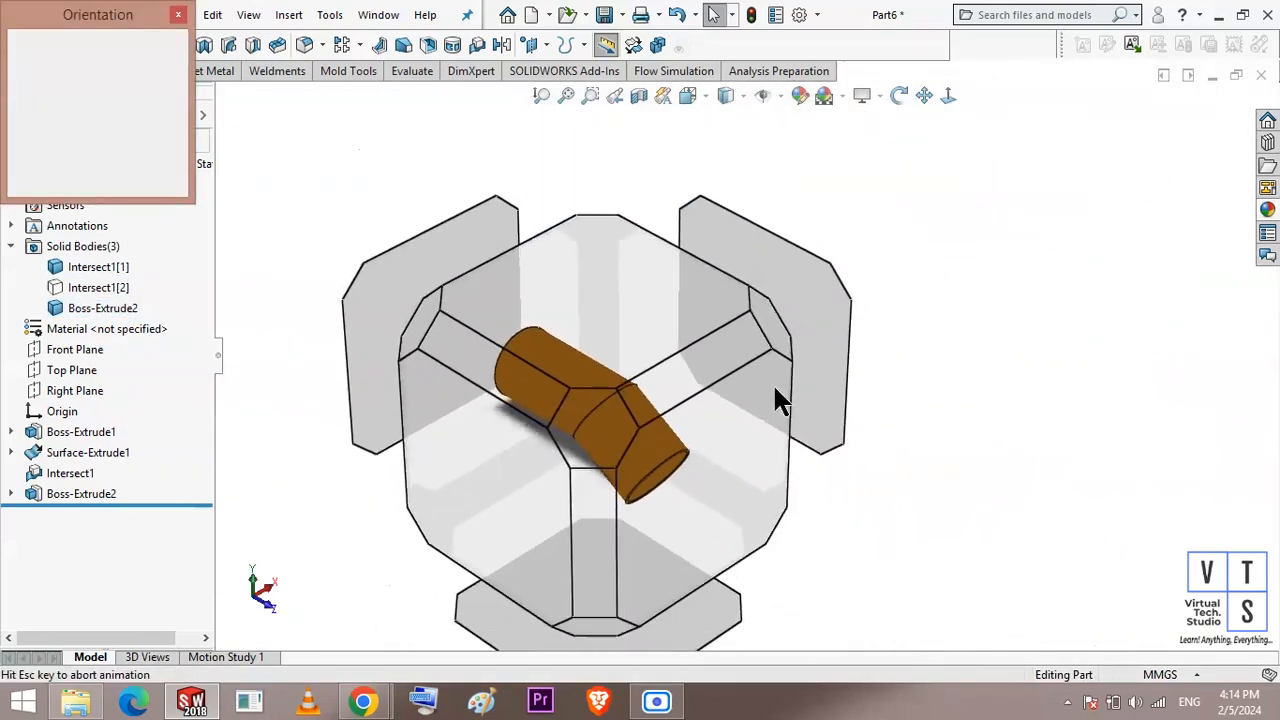
left_click(520, 500)
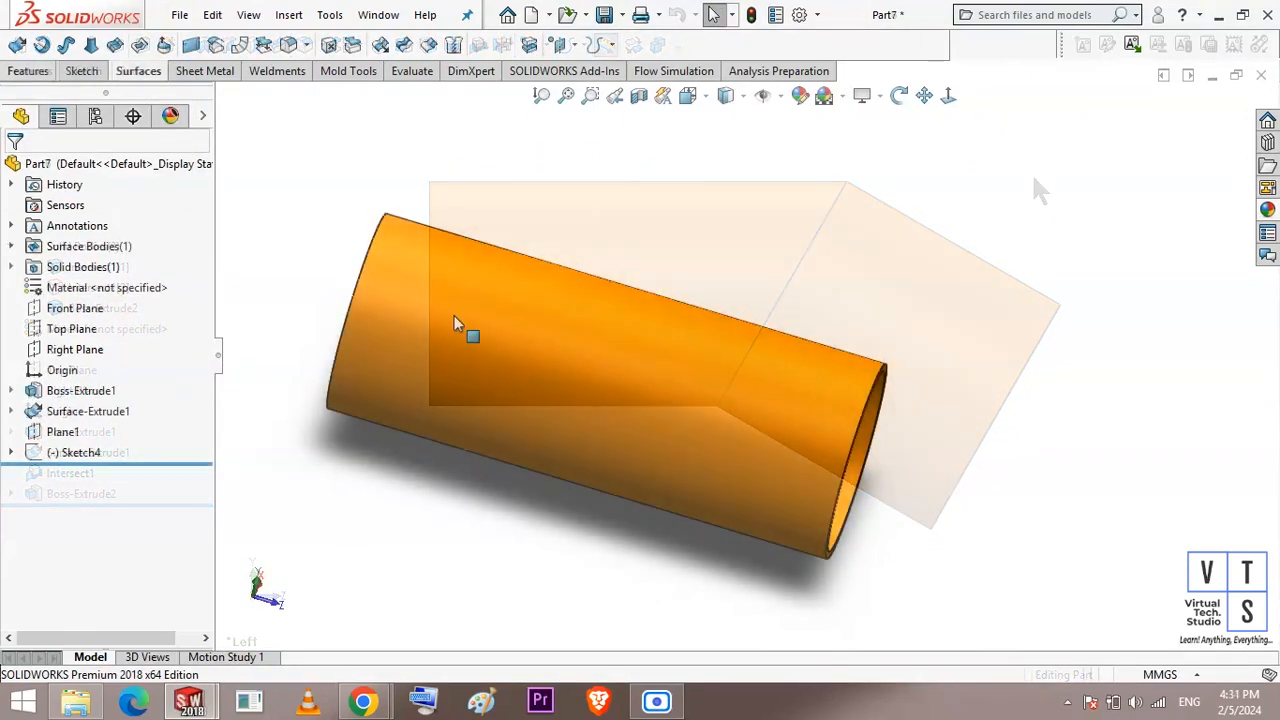
Step: Show Sketch4, the inclined ellipse on the pipe, and inspect it in the left view and from several angles
right_click(84, 450)
left_click(109, 336)
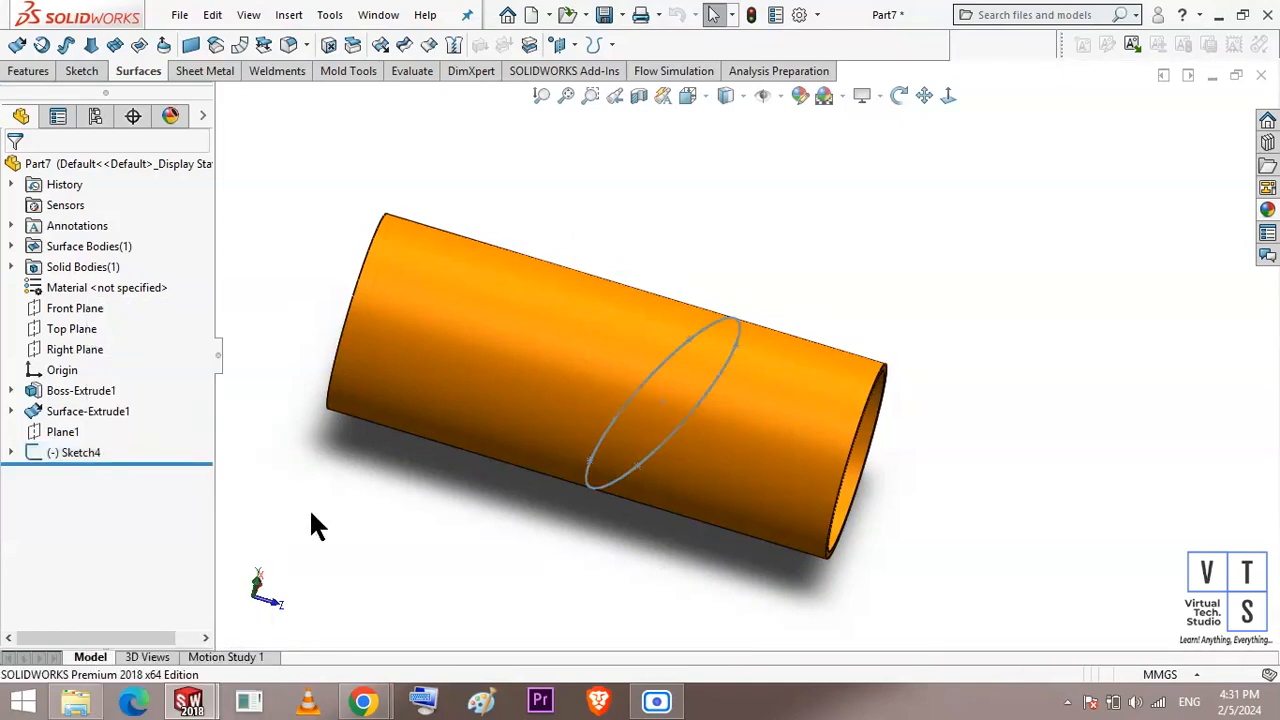
middle_click_drag(776, 592, 710, 539)
key("space")
left_click(565, 510)
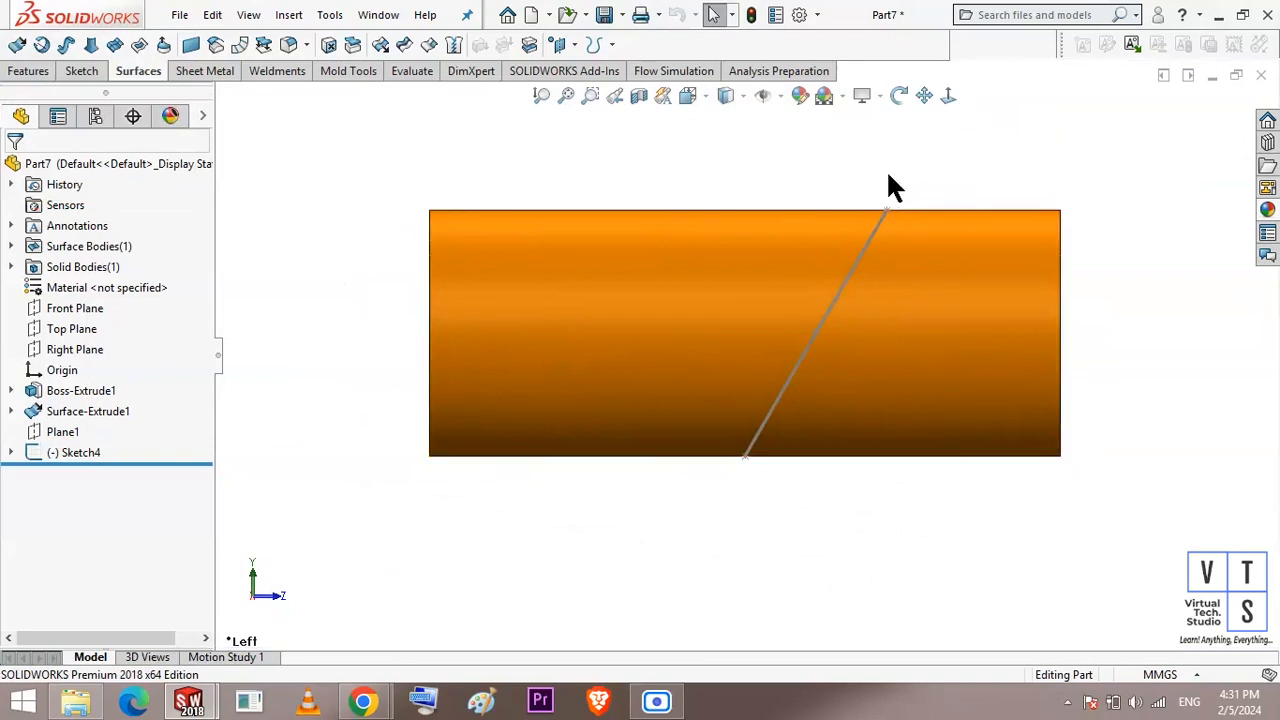
left_click(899, 95)
left_click_drag(894, 180, 916, 218)
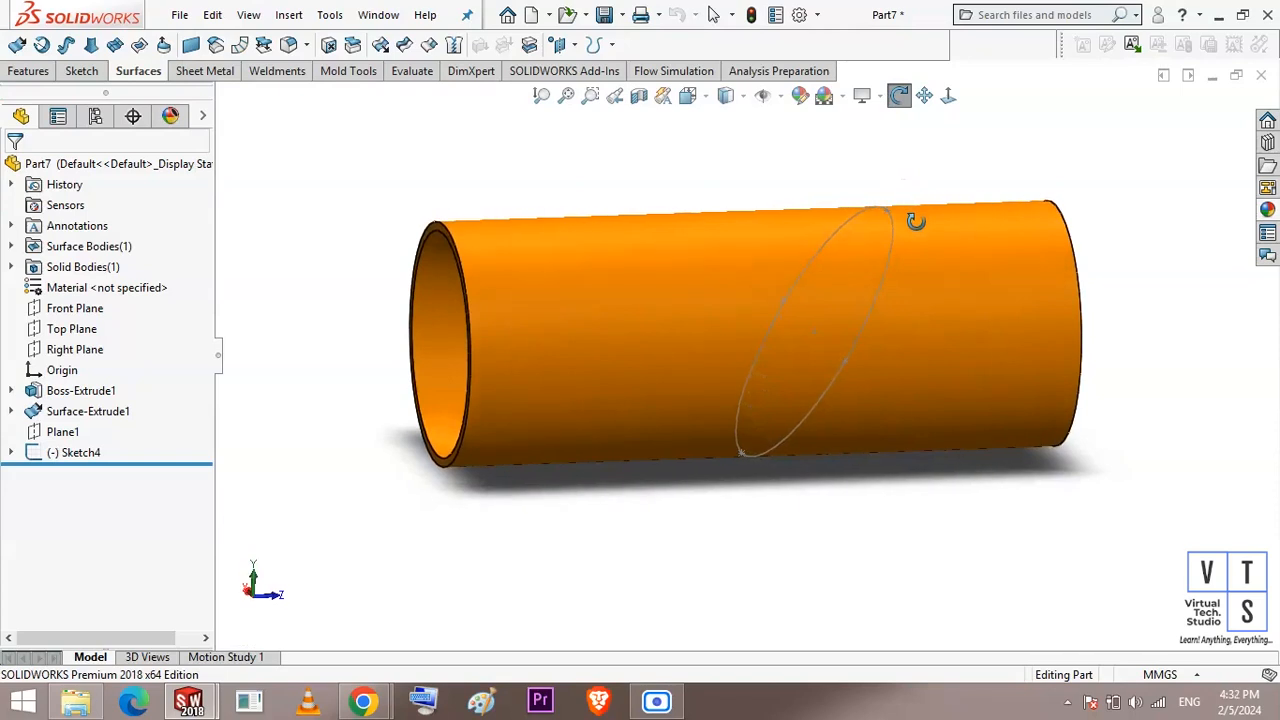
key("space")
left_click(729, 350)
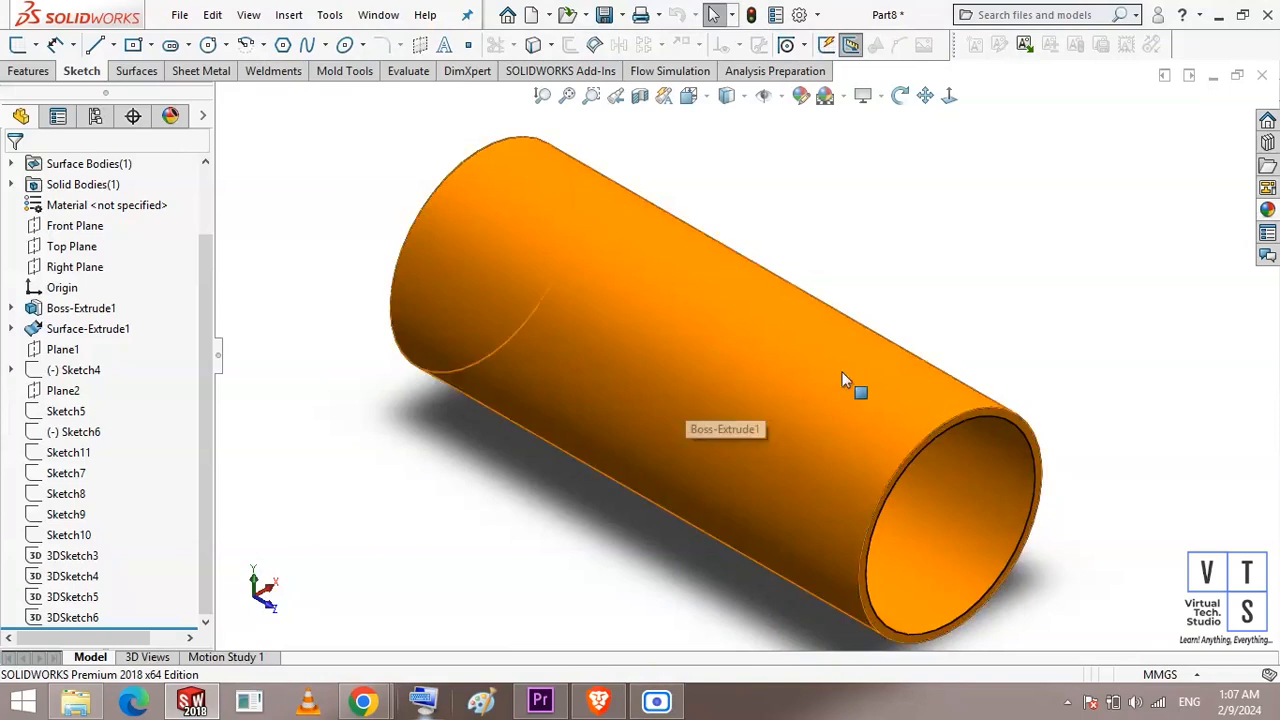
Step: Show Sketch5 and Sketch11 on the pipe
right_click(74, 411)
left_click(92, 340)
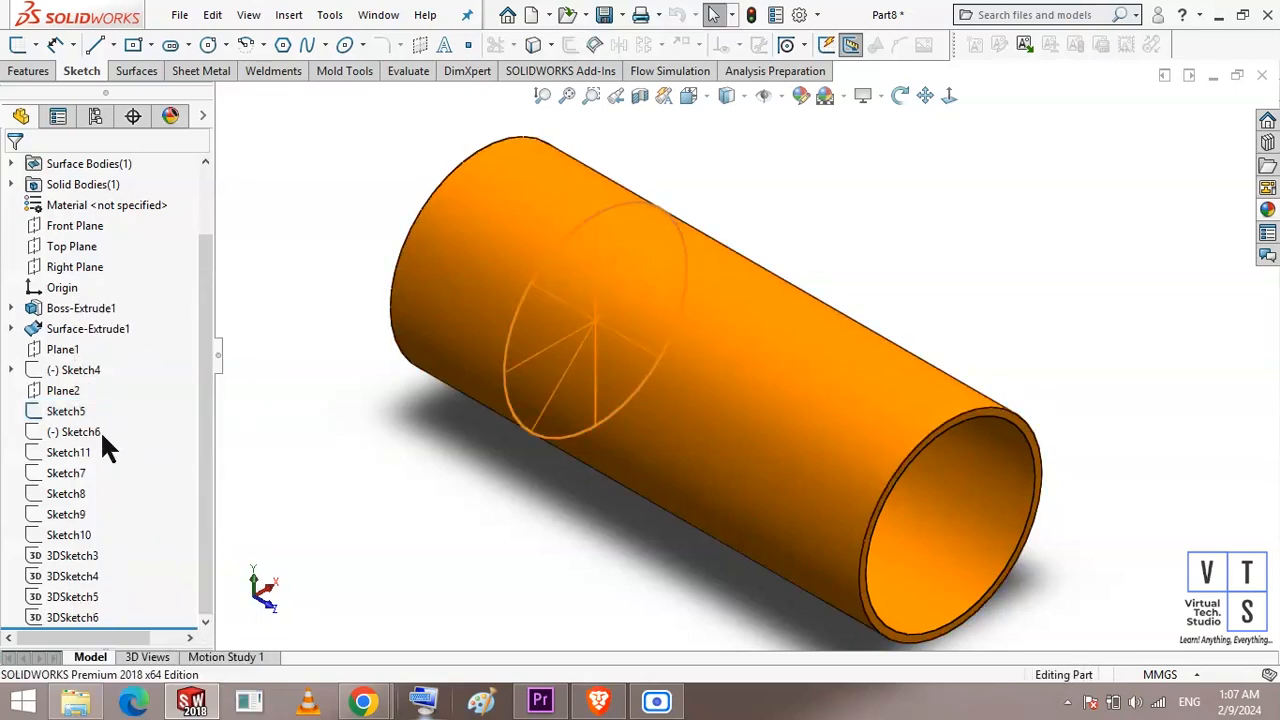
left_click(68, 452)
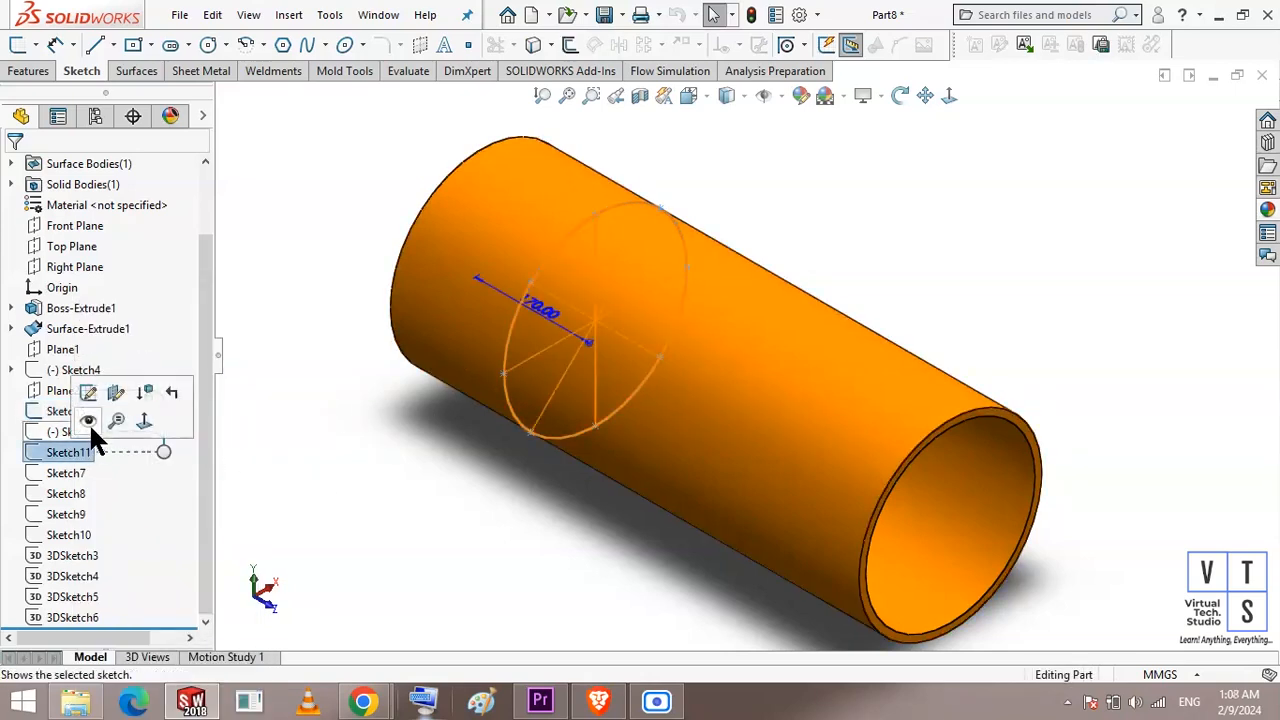
left_click(91, 416)
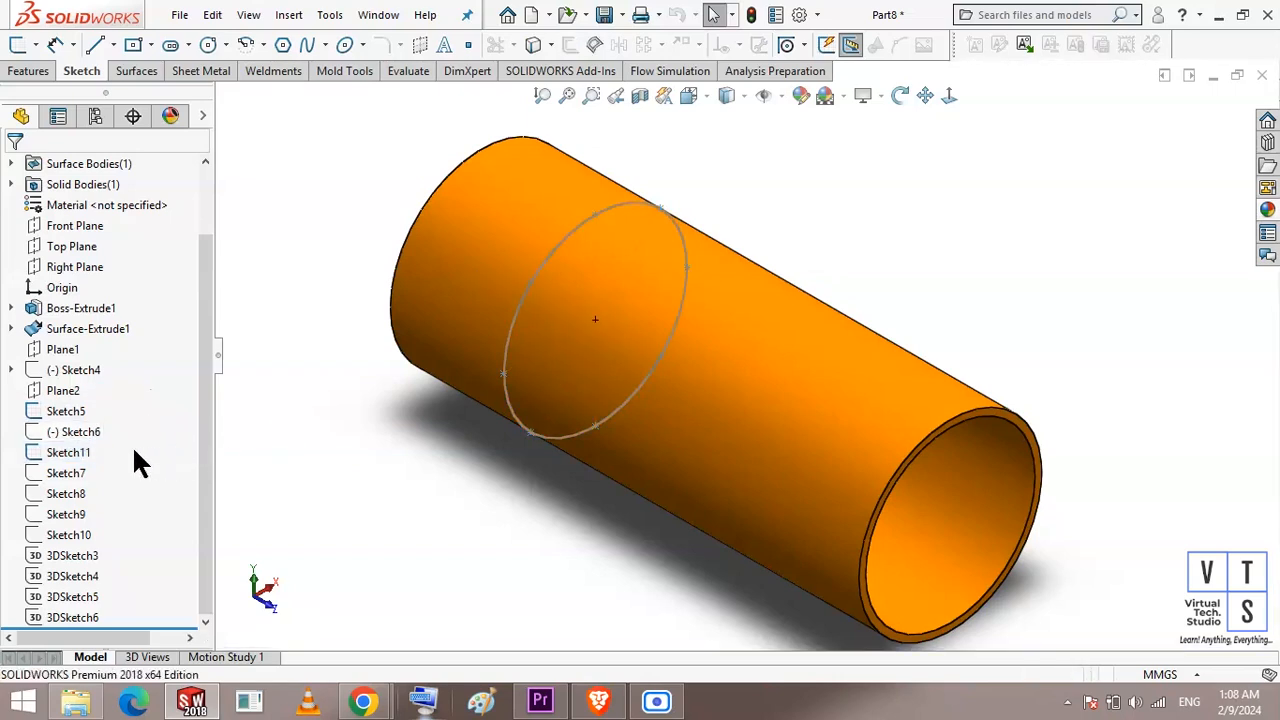
left_click(76, 450)
left_click(98, 392)
Step: Show the longitudinal line sketches Sketch7, Sketch8, Sketch9 and Sketch10
left_click(72, 474)
left_click(98, 447)
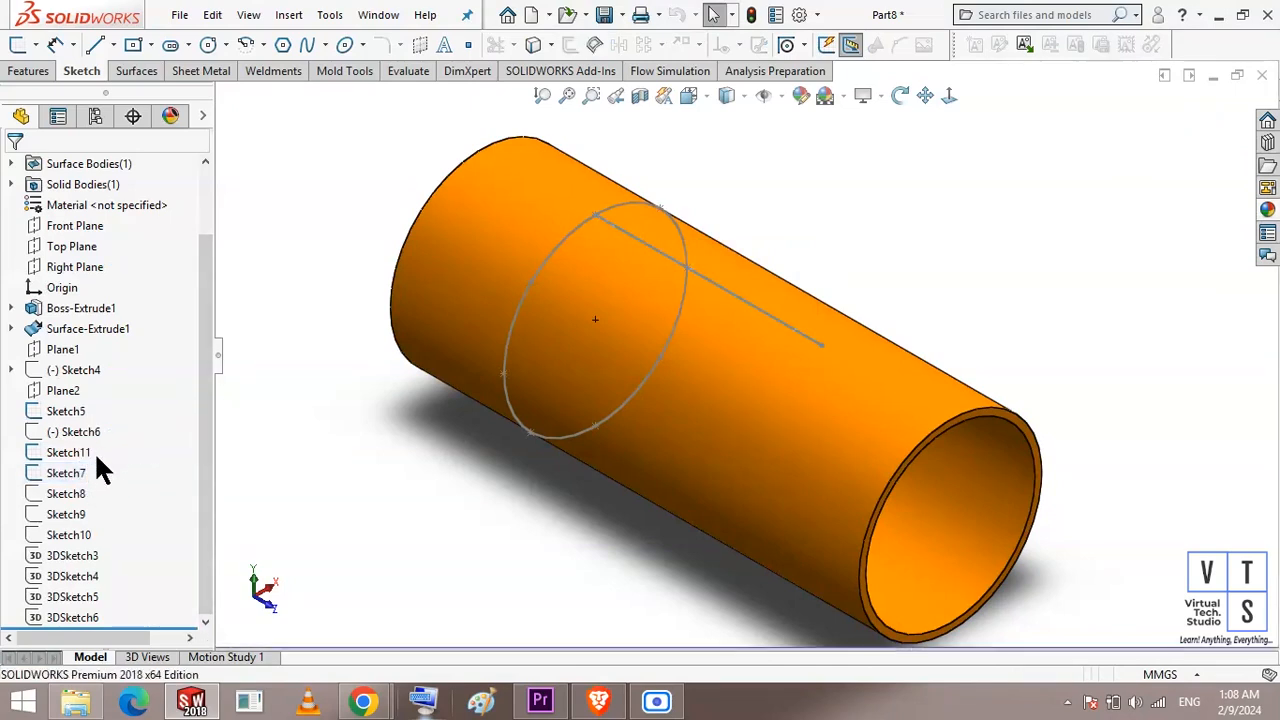
left_click(86, 496)
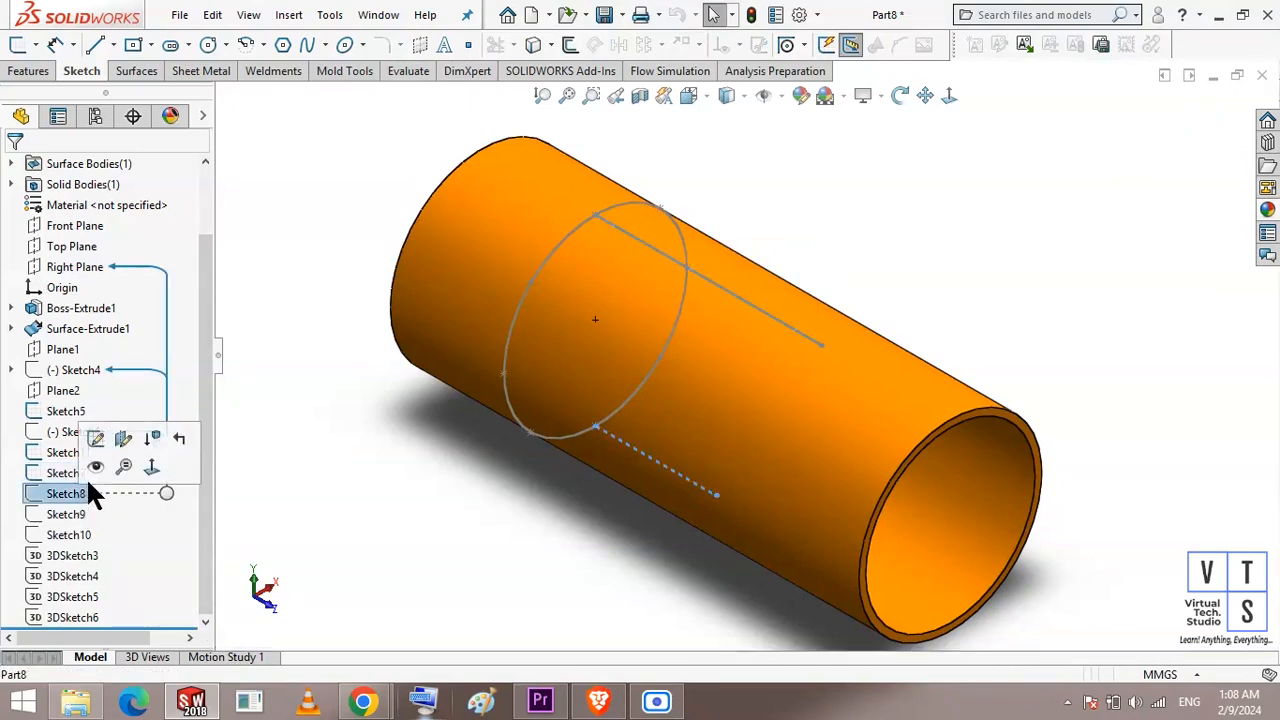
left_click(97, 463)
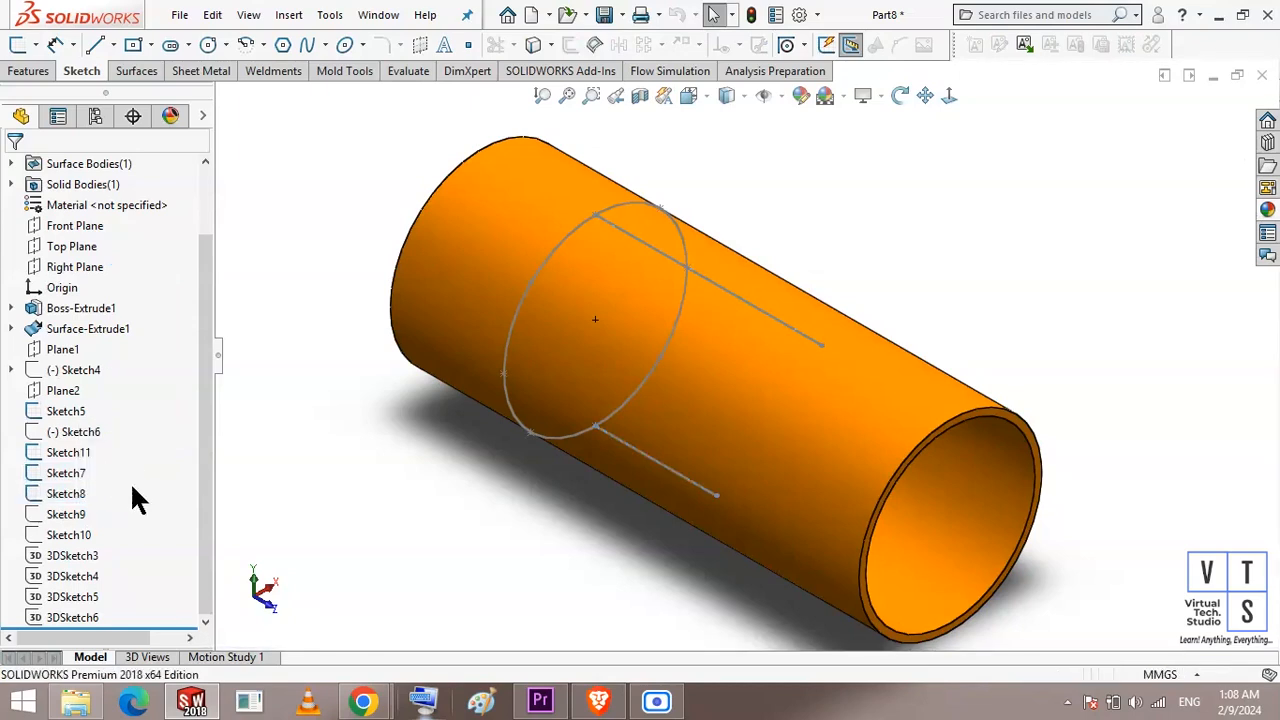
left_click(80, 508)
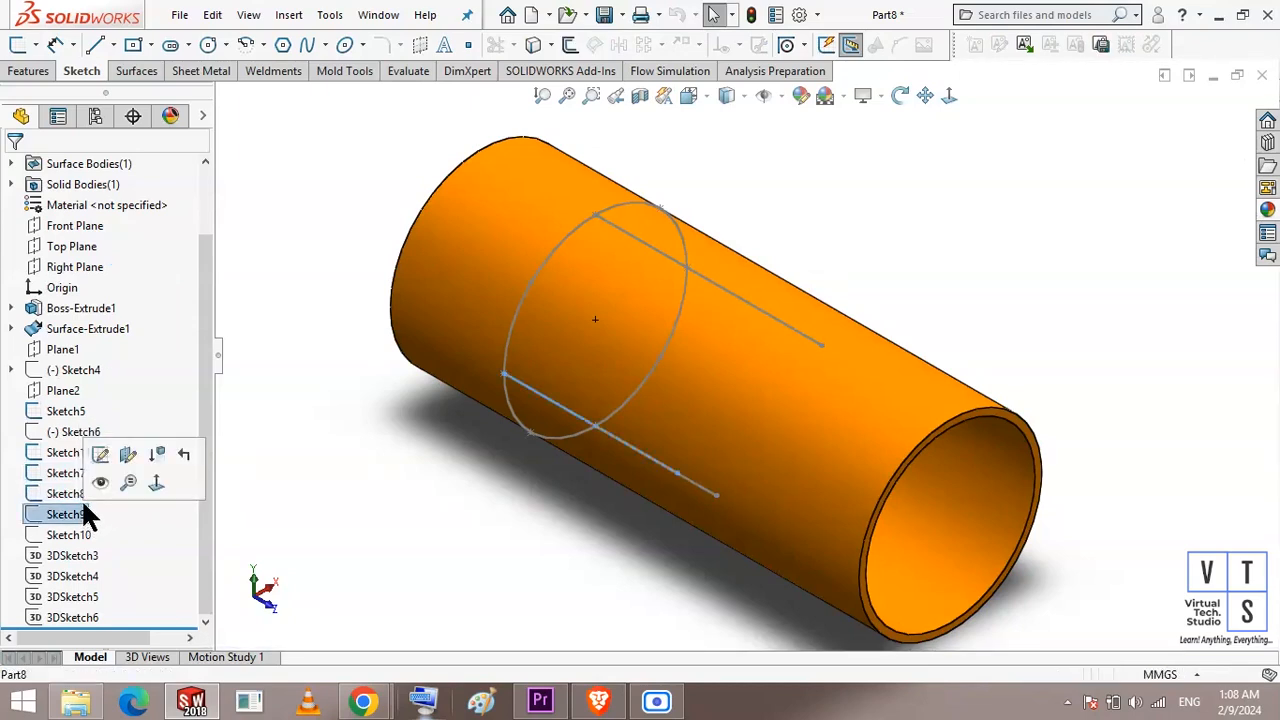
left_click(88, 482)
left_click(72, 530)
left_click(100, 504)
Step: Show 3DSketch3 through 3DSketch6 and inspect the longitudinal lines around the pipe from several angles
left_click(75, 617)
left_click(90, 583)
middle_click_drag(414, 492, 451, 517)
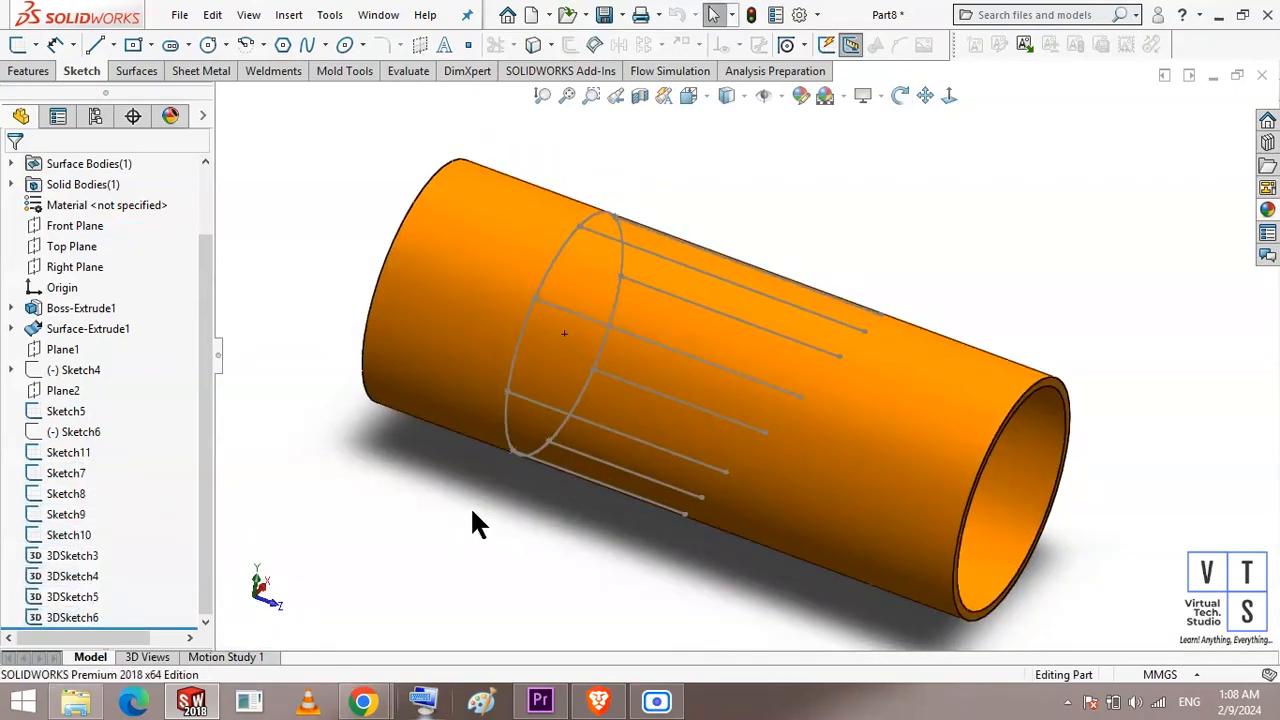
key("space")
left_click(517, 450)
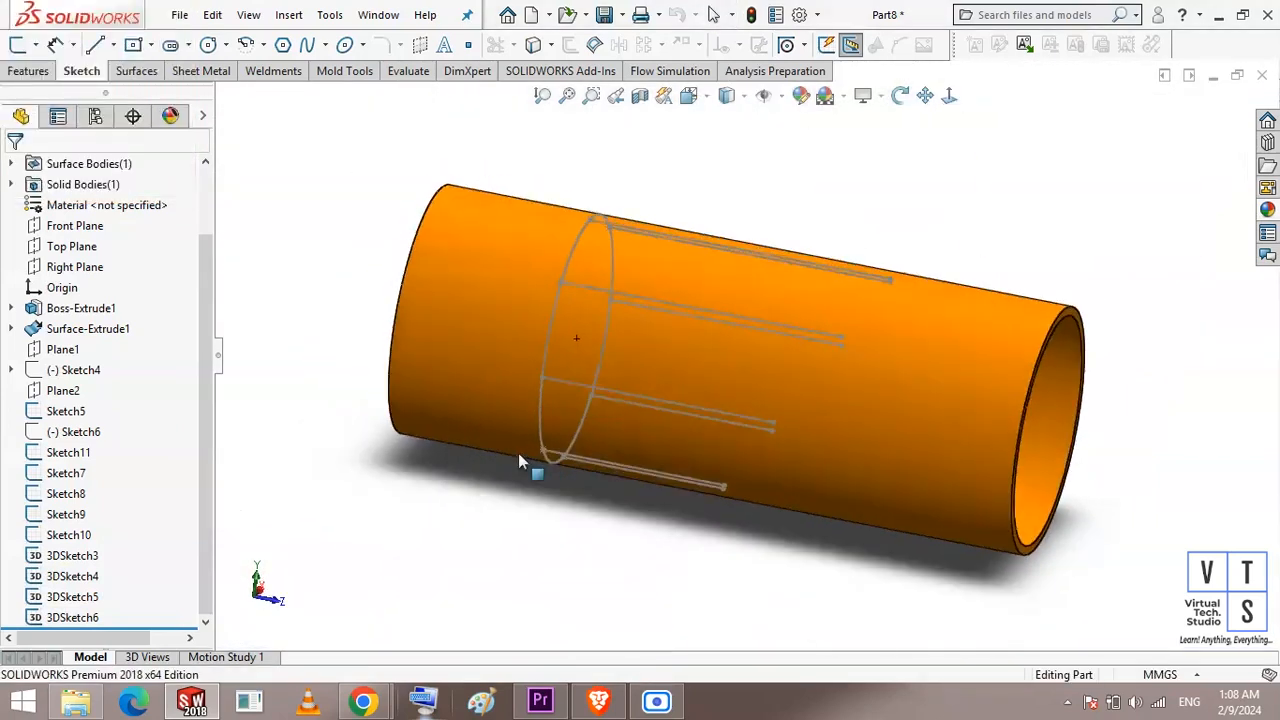
middle_click_drag(812, 168, 791, 234)
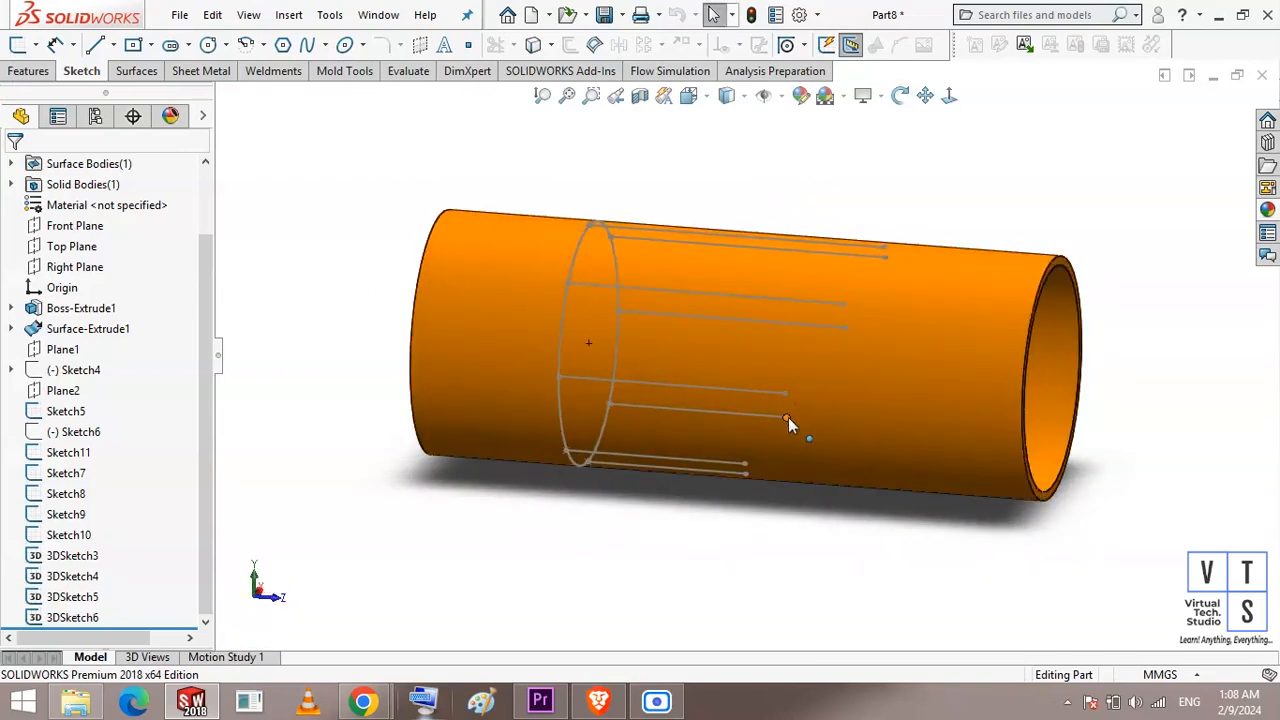
middle_click_drag(545, 470, 560, 530)
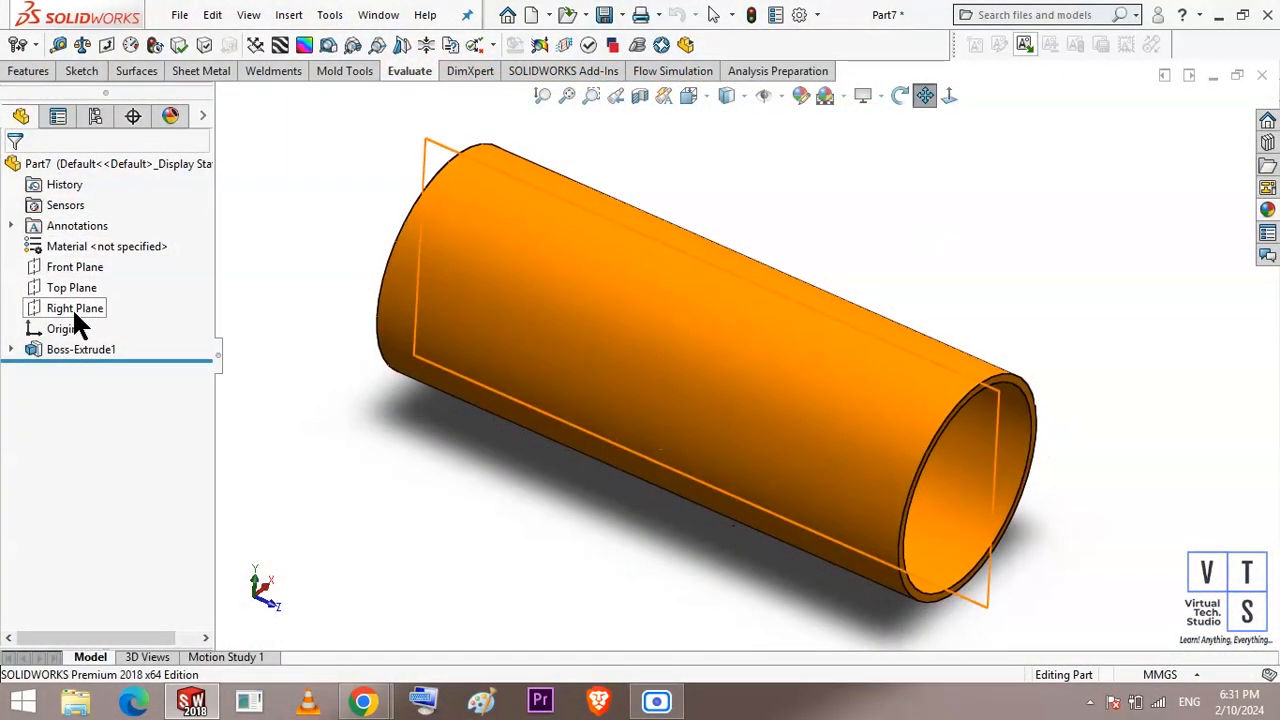
Step: Start a sketch on the Right Plane and convert the pipe's two long silhouette edges and the end edge opposite the origin
left_click(72, 307)
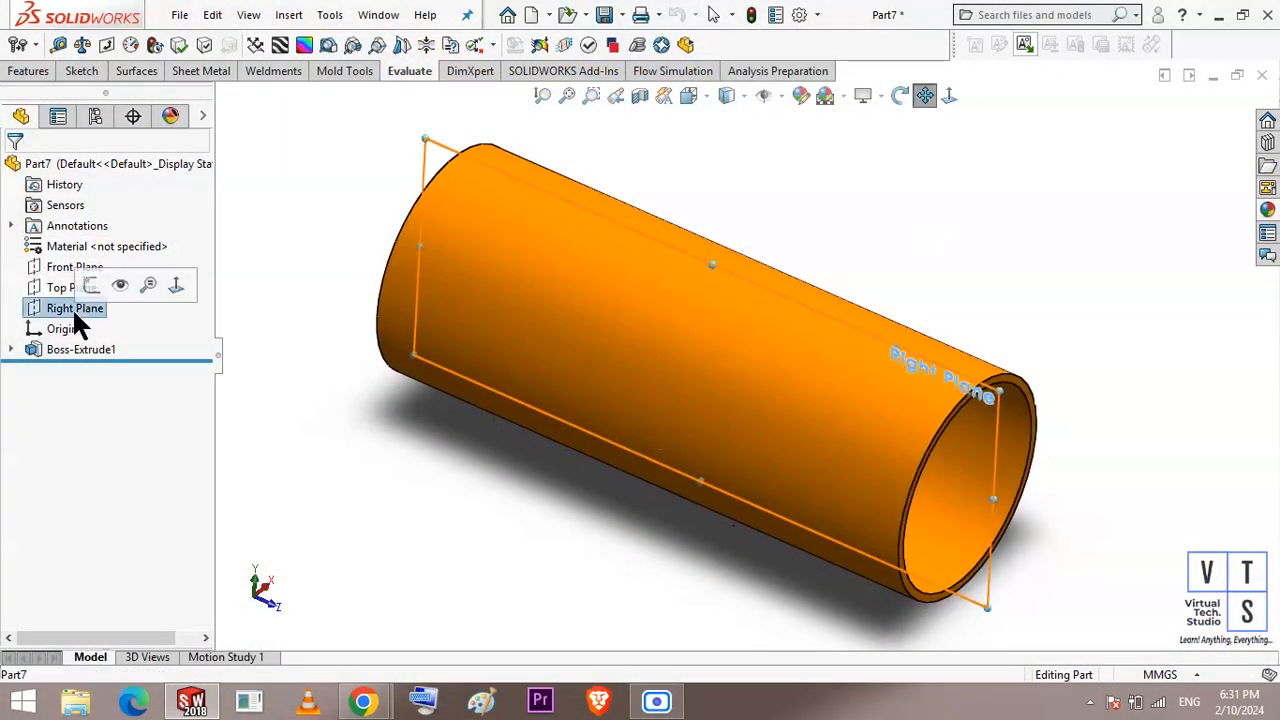
left_click(90, 286)
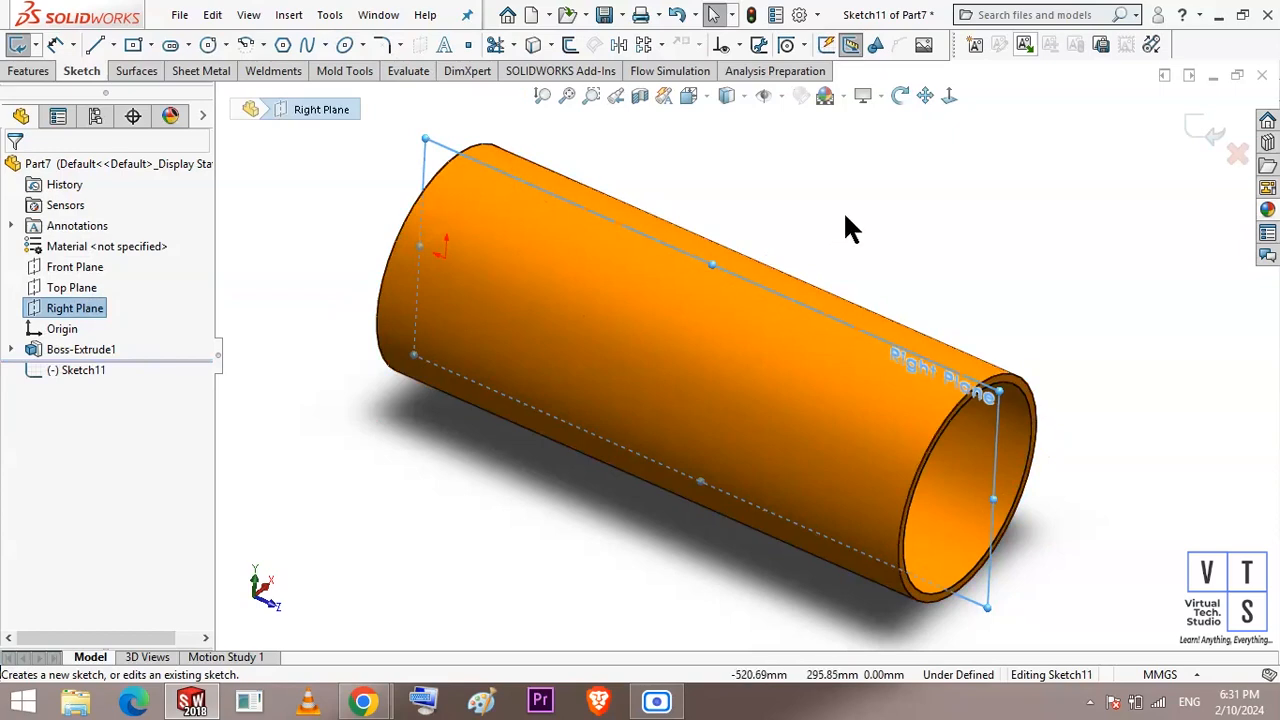
key("space")
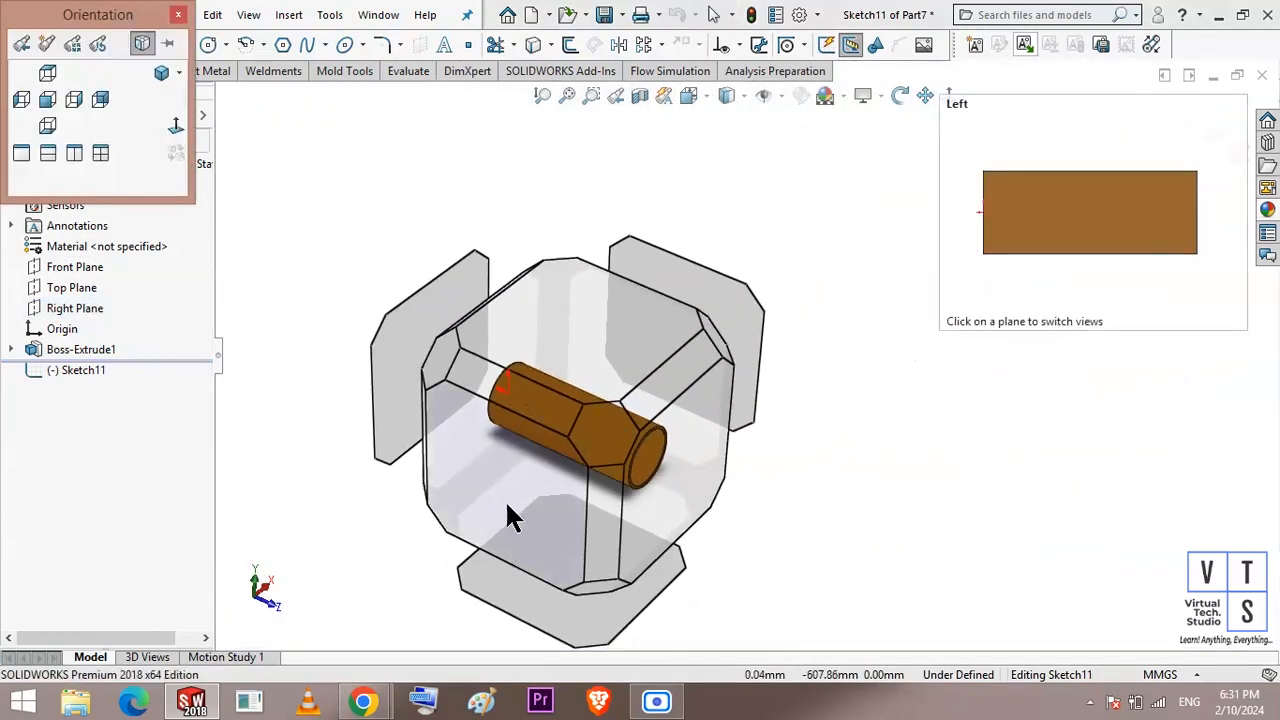
left_click(466, 462)
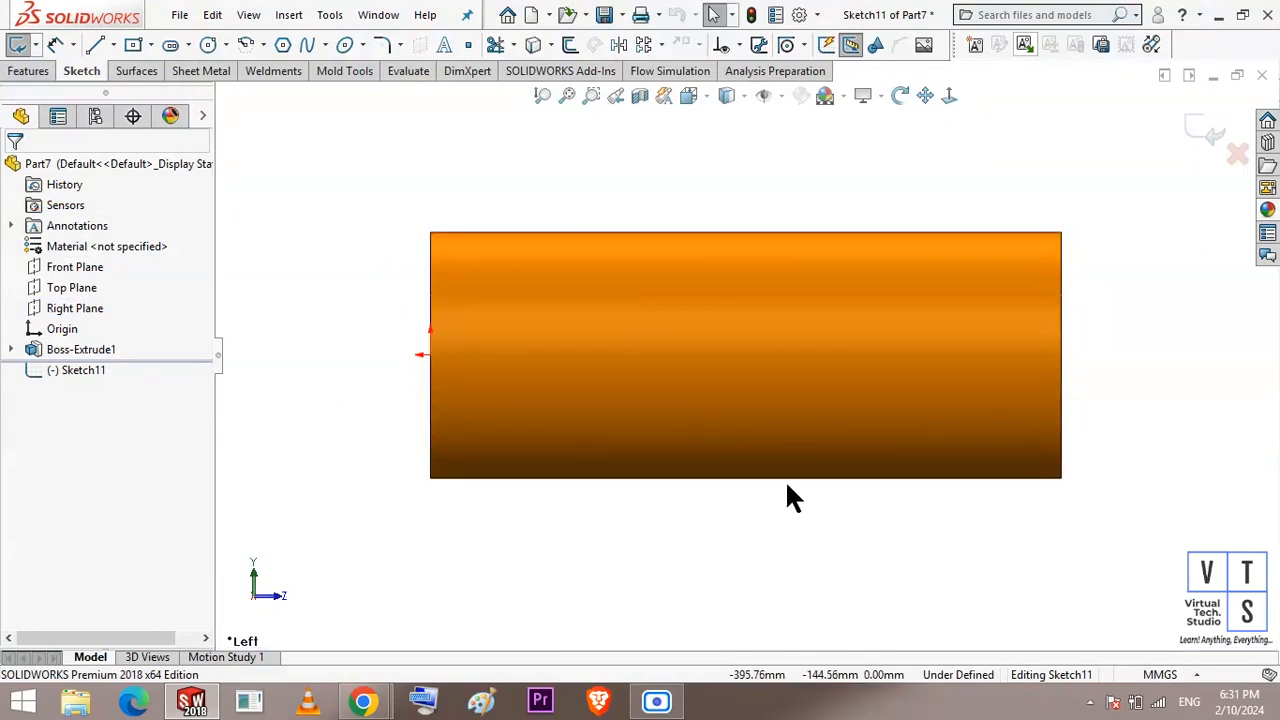
left_click(797, 480)
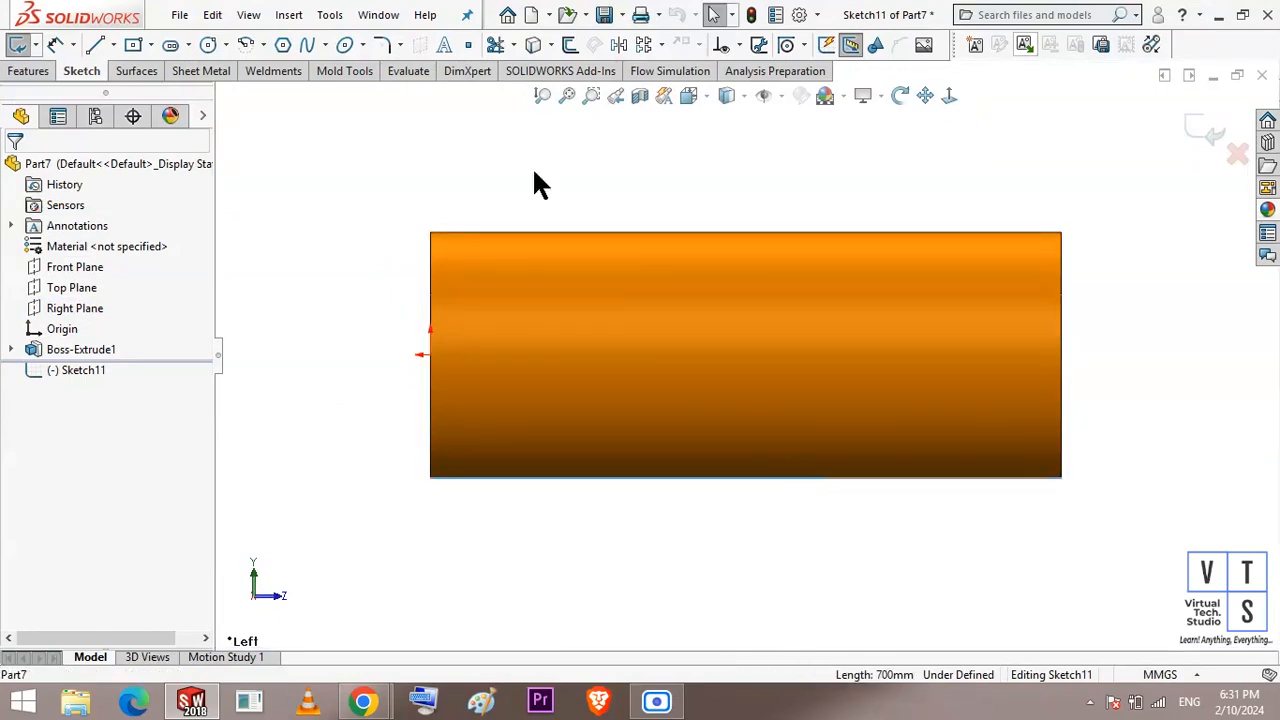
left_click(530, 46)
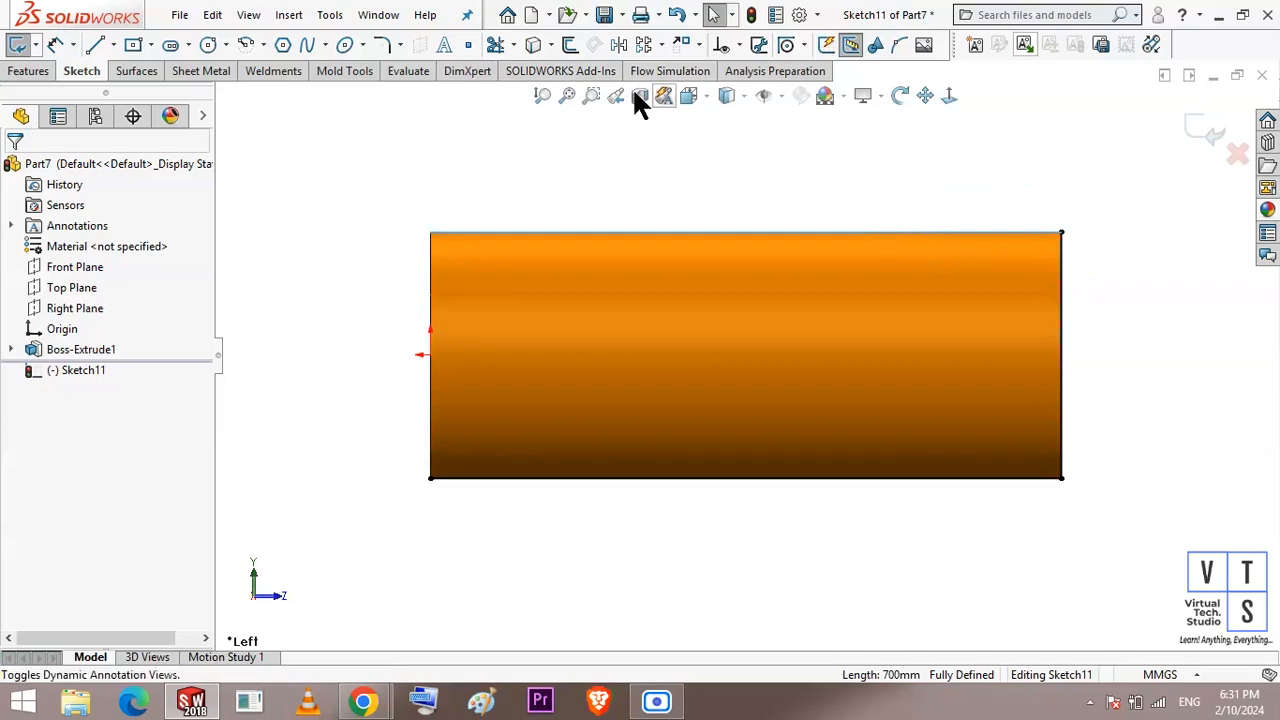
Step: Draw a vertical centerline across the pipe between its lower and upper edges, slightly nearer the origin end
left_click(113, 44)
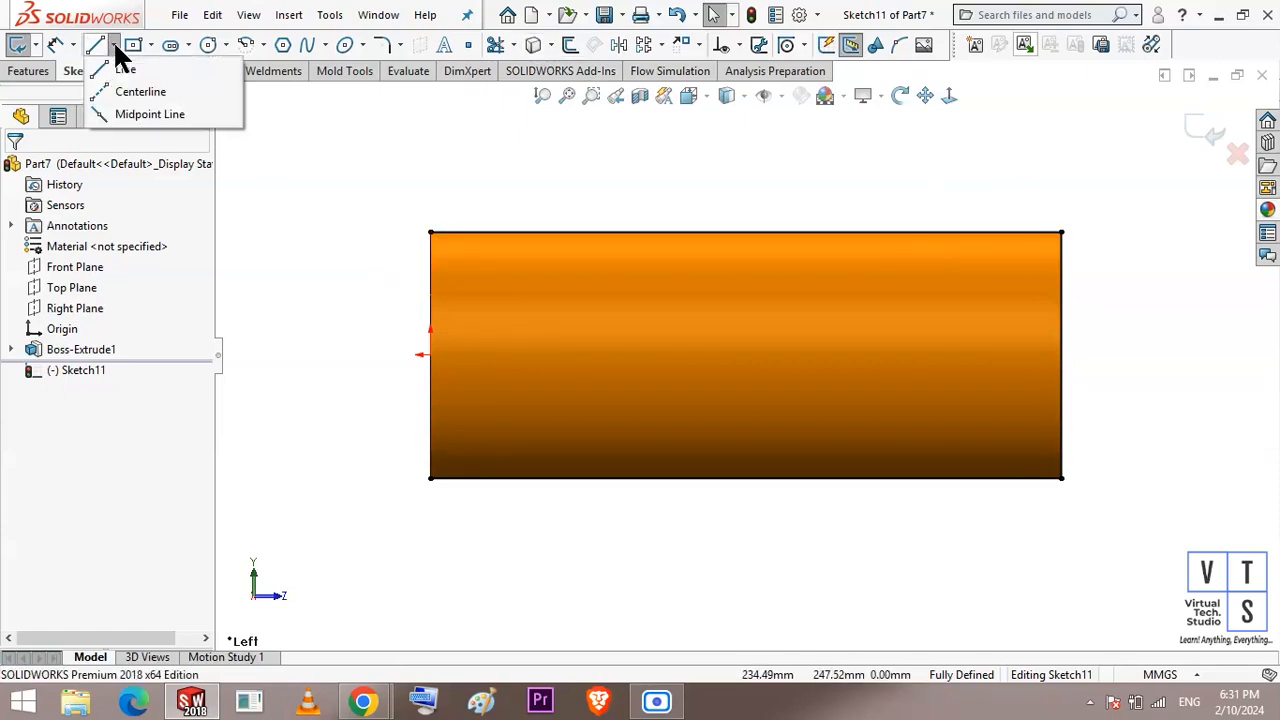
left_click(130, 89)
left_click(705, 478)
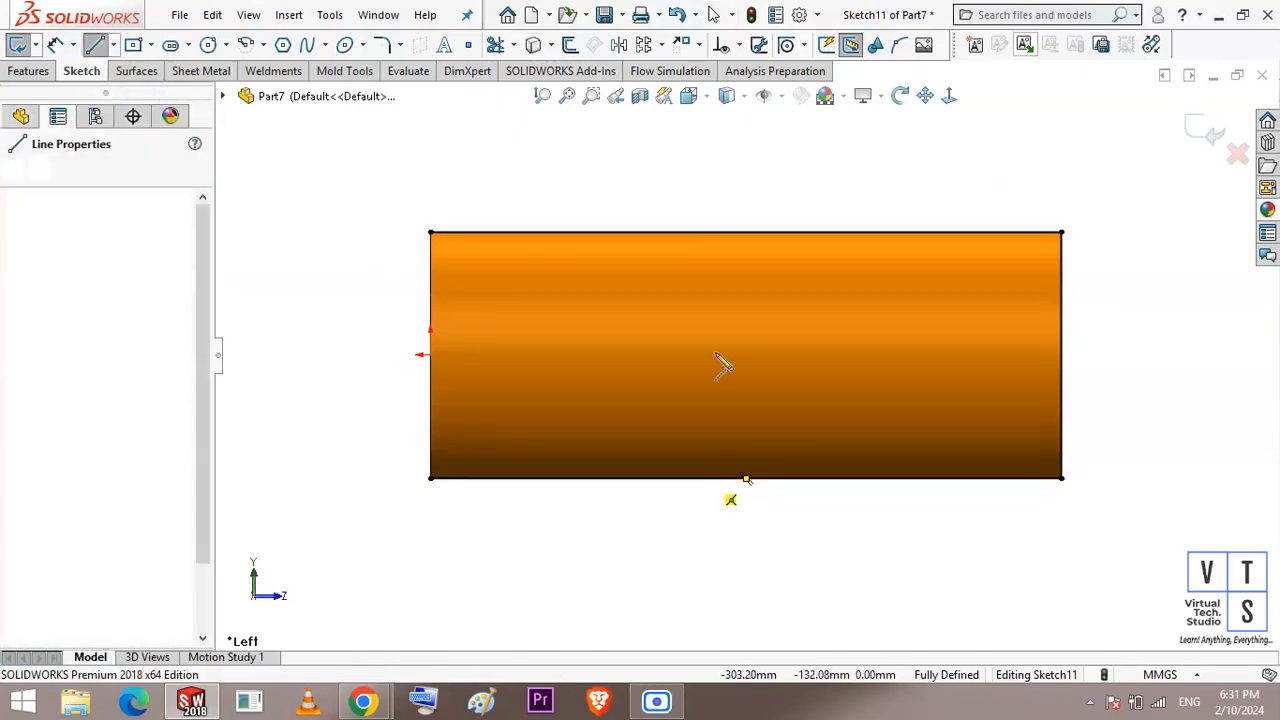
left_click(705, 232)
key("Escape")
Step: Draw an inclined line about 299 mm long from the centerline's lower endpoint to the pipe's upper edge, away from the origin
left_click(95, 44)
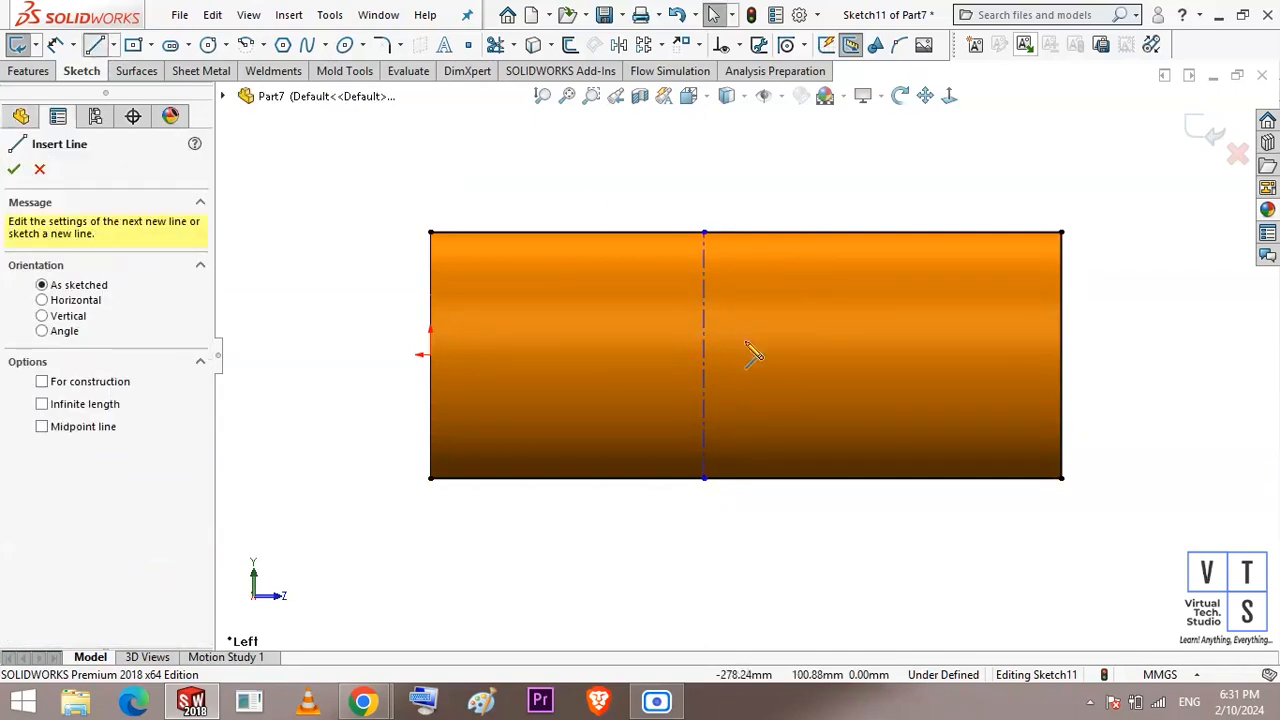
left_click(705, 478)
left_click(815, 232)
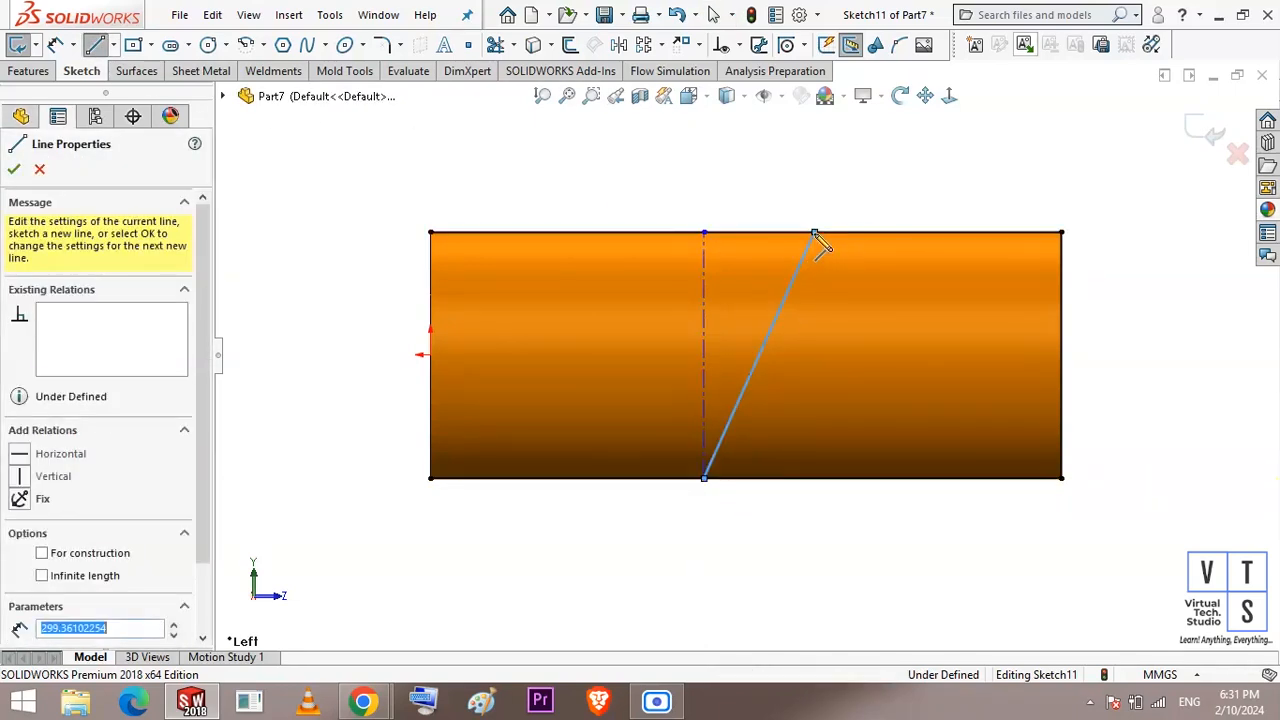
key("Escape")
Step: Dimension the angle between the centerline and the inclined line as 30°
left_click(712, 362)
left_click(760, 355)
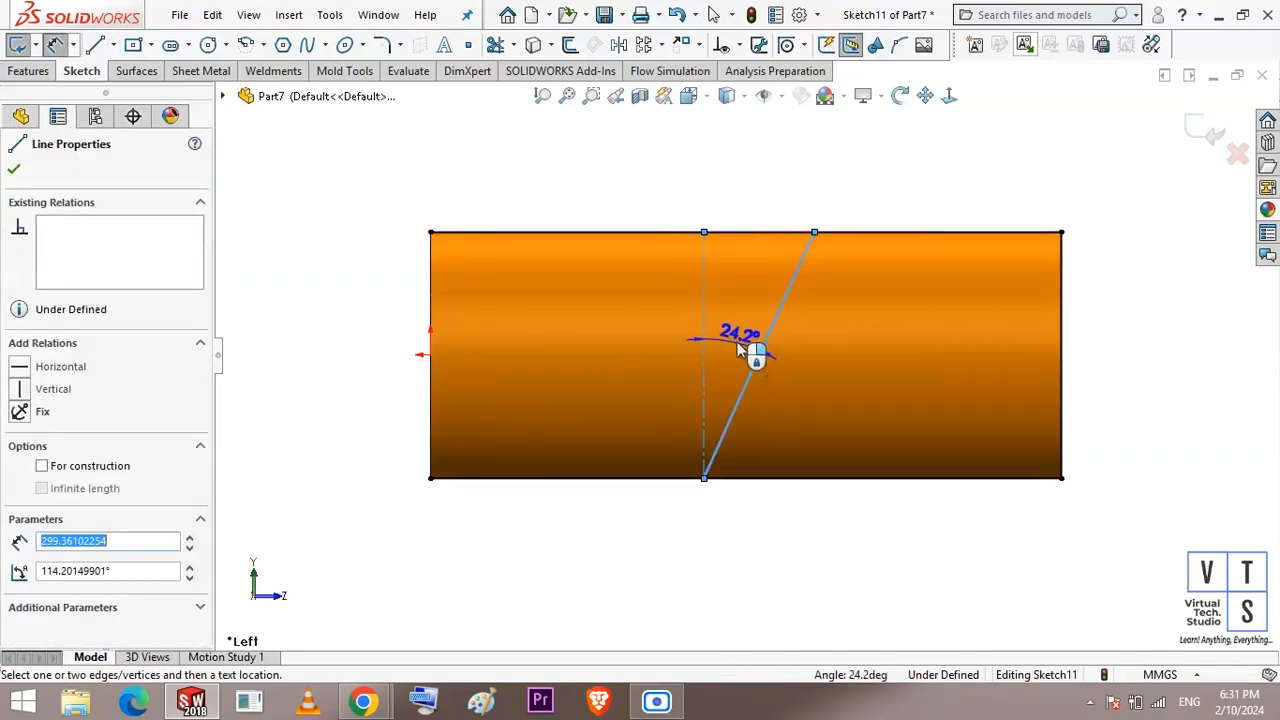
left_click(745, 345)
type("30")
key("Return")
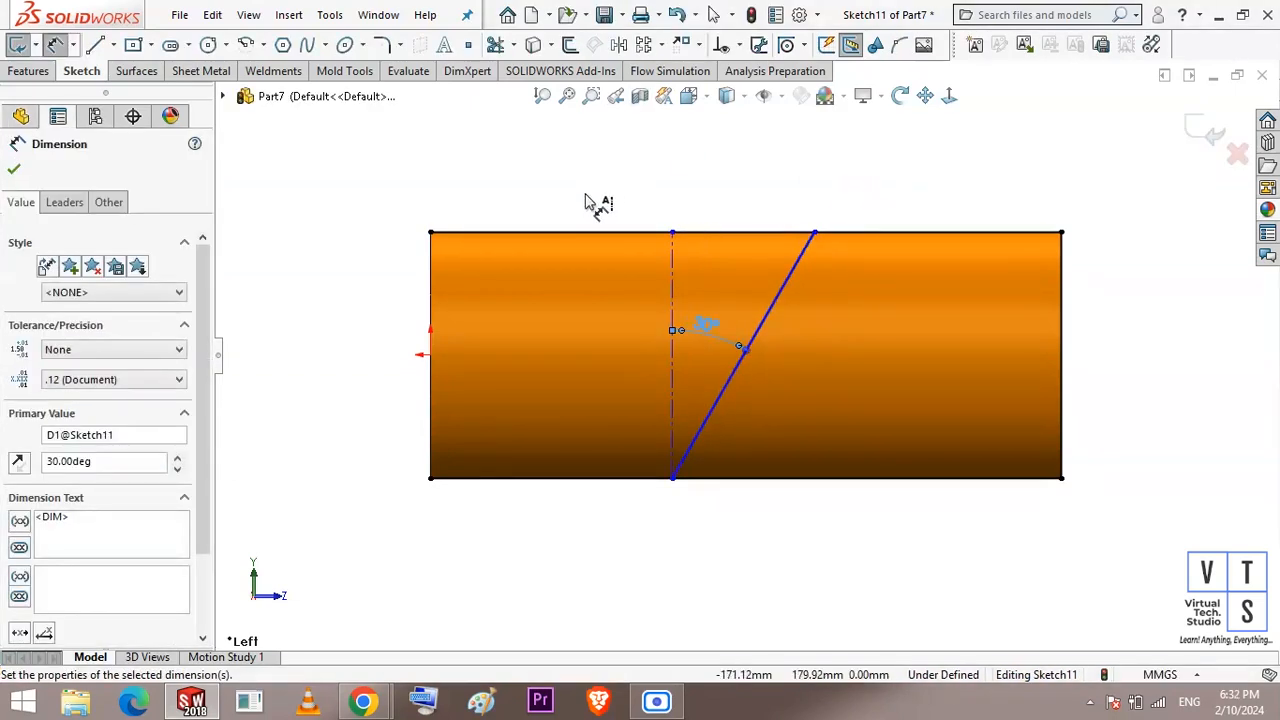
key("Escape")
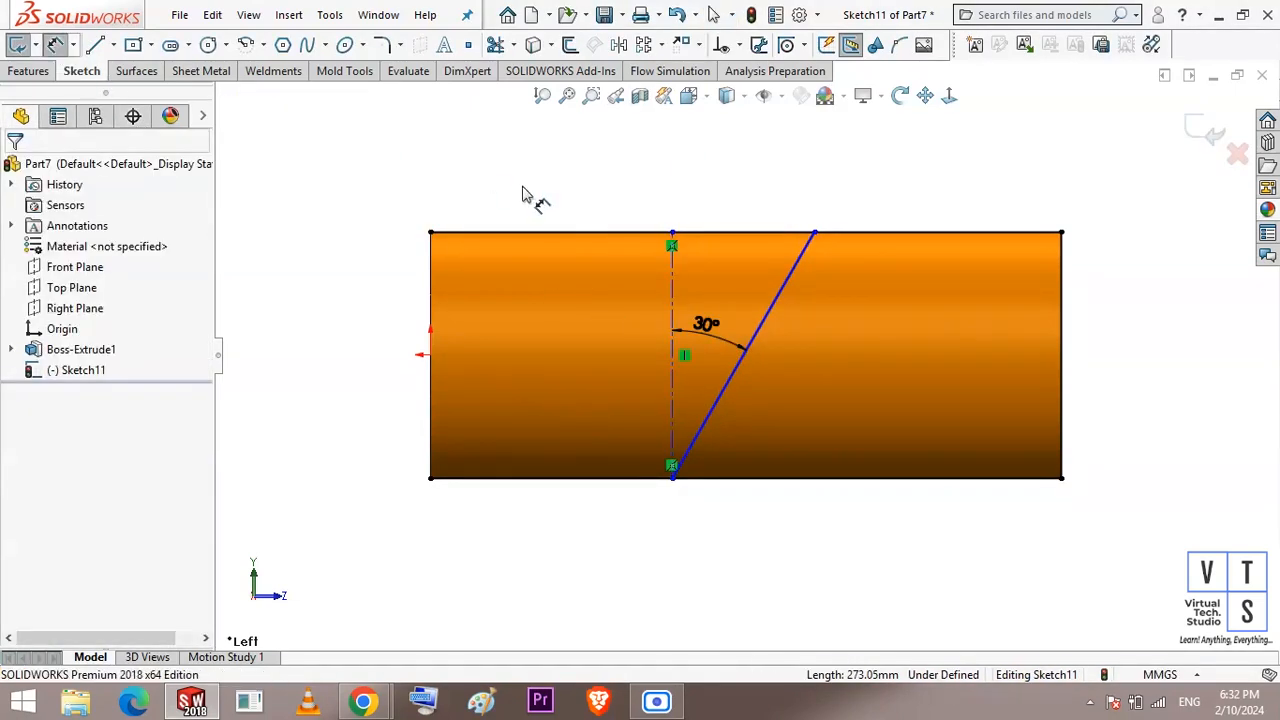
Step: Dimension the distance from the pipe's lower corner at the origin end to the vertical centerline as 300 mm
left_click(670, 408)
left_click(430, 478)
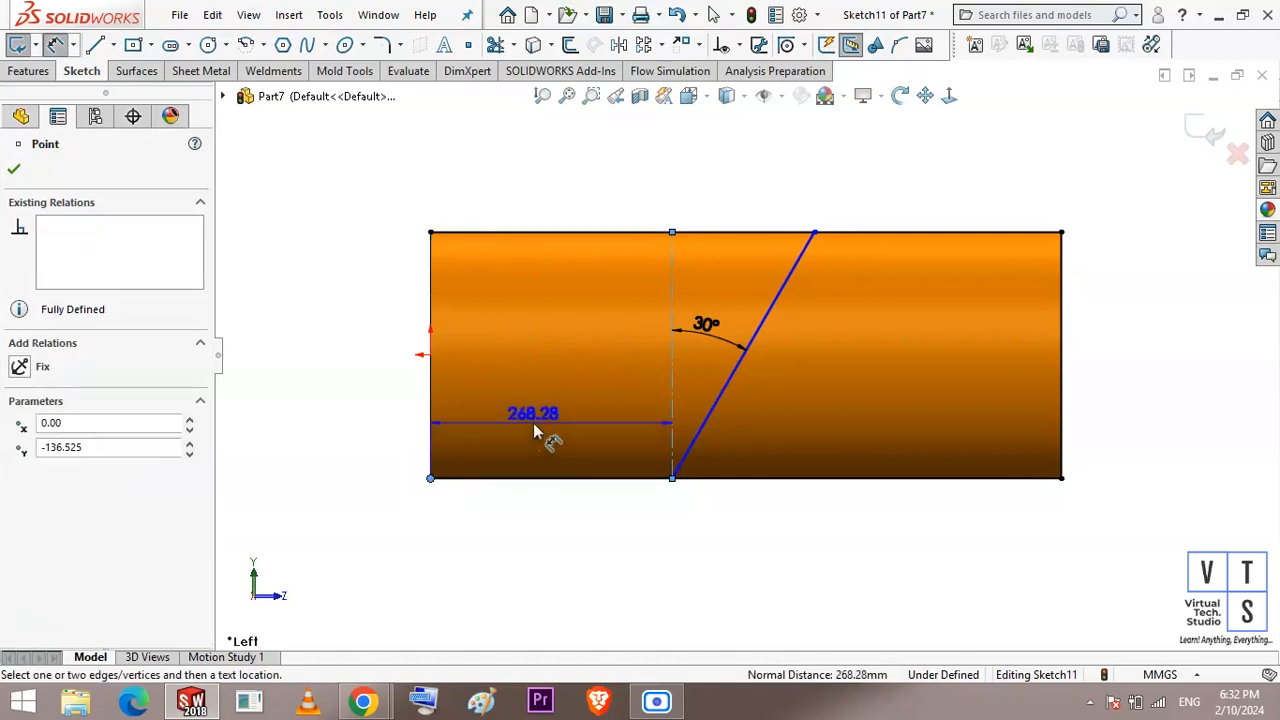
left_click(533, 423)
type("300")
key("Return")
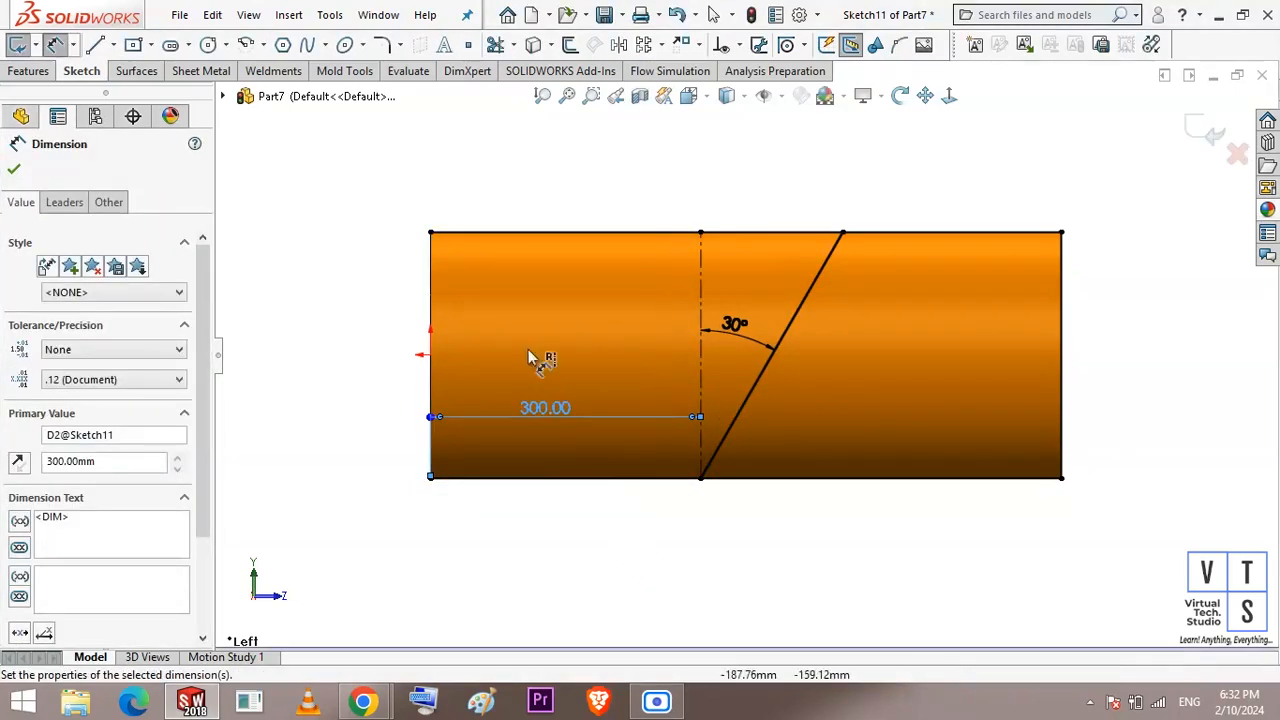
Step: Trim the converted edges on the origin side of the inclined line to leave a closed profile, and exit the sketch
left_click(495, 44)
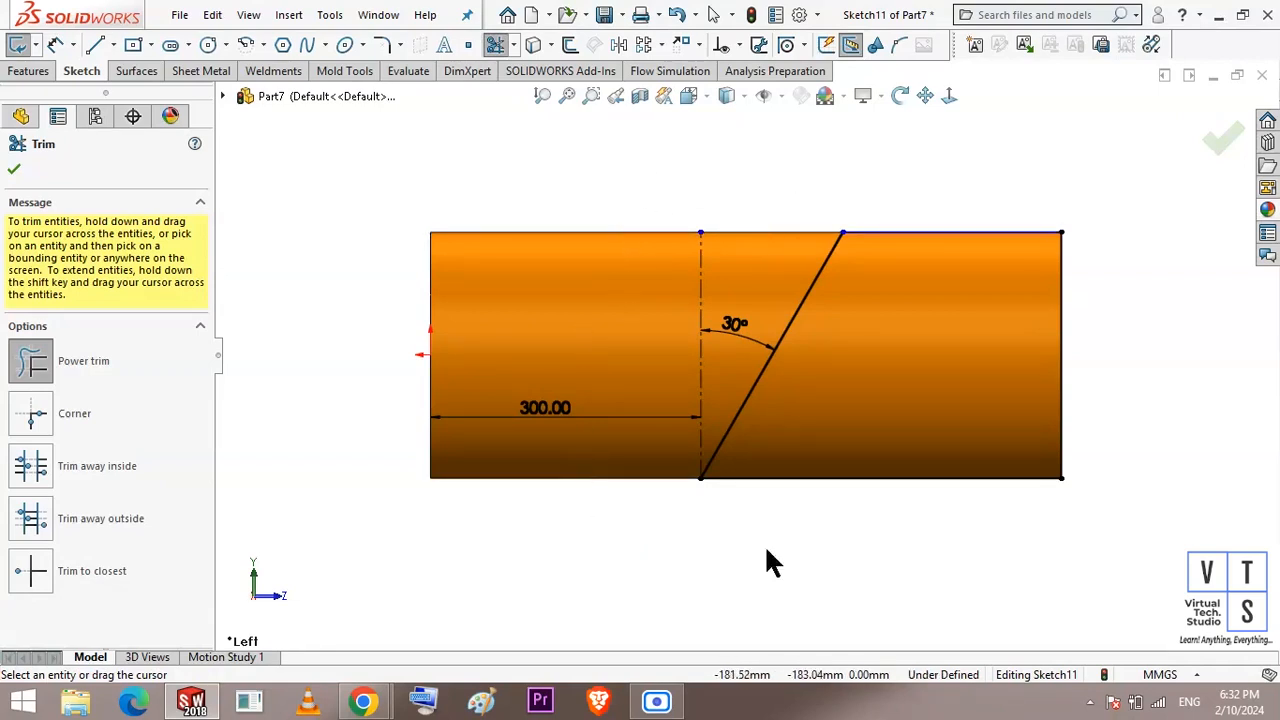
left_click(1227, 140)
left_click(1198, 135)
mouse_move(1180, 177)
middle_mouse_down()
mouse_move(1060, 140)
mouse_move(1034, 183)
mouse_move(963, 234)
mouse_move(995, 255)
middle_mouse_up()
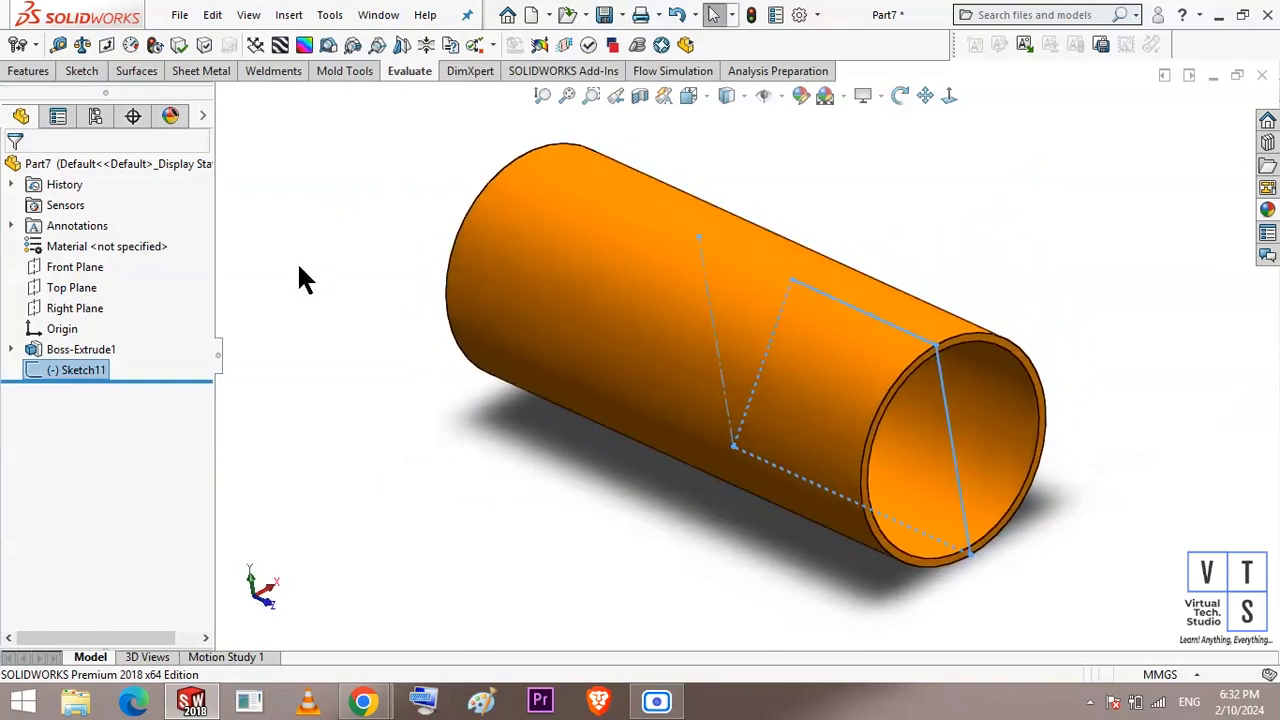
Step: Cut-extrude the closed profile through the pipe's full width to remove the end beyond the 30° line
left_click(24, 74)
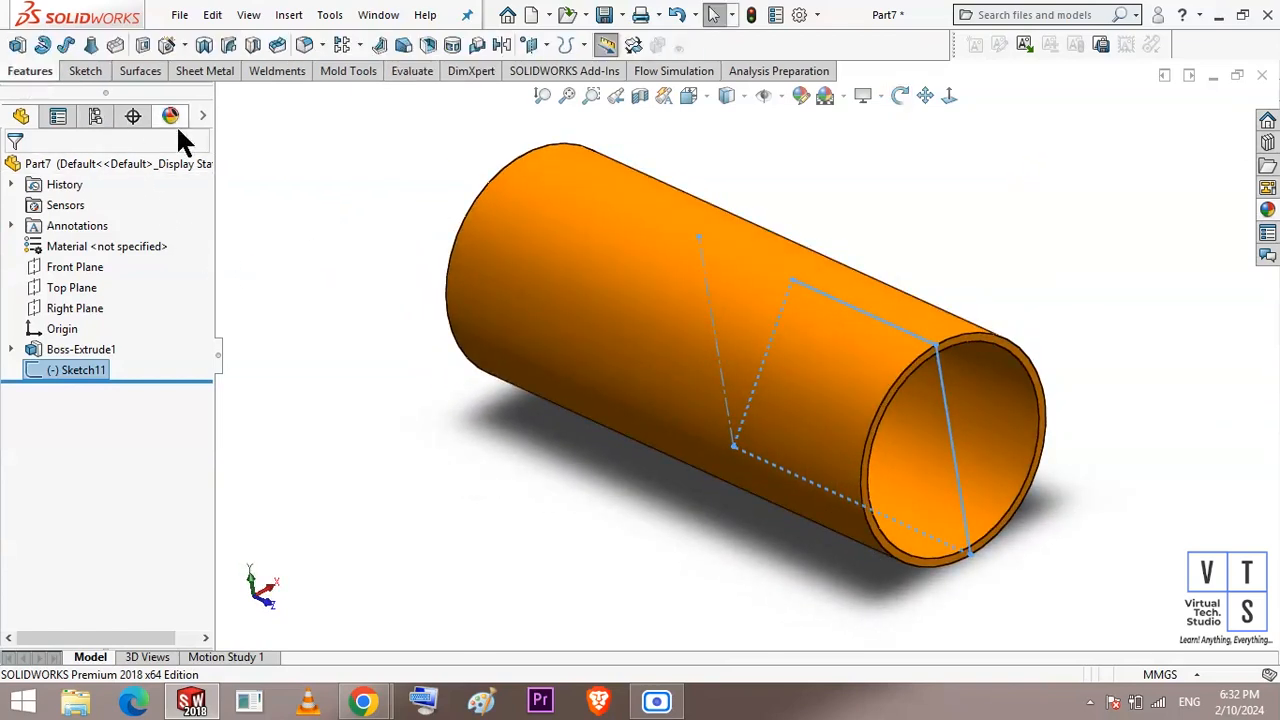
left_click(143, 46)
left_click(176, 283)
left_click(133, 390)
left_click(190, 345)
left_click(14, 168)
middle_click_drag(627, 519, 656, 490)
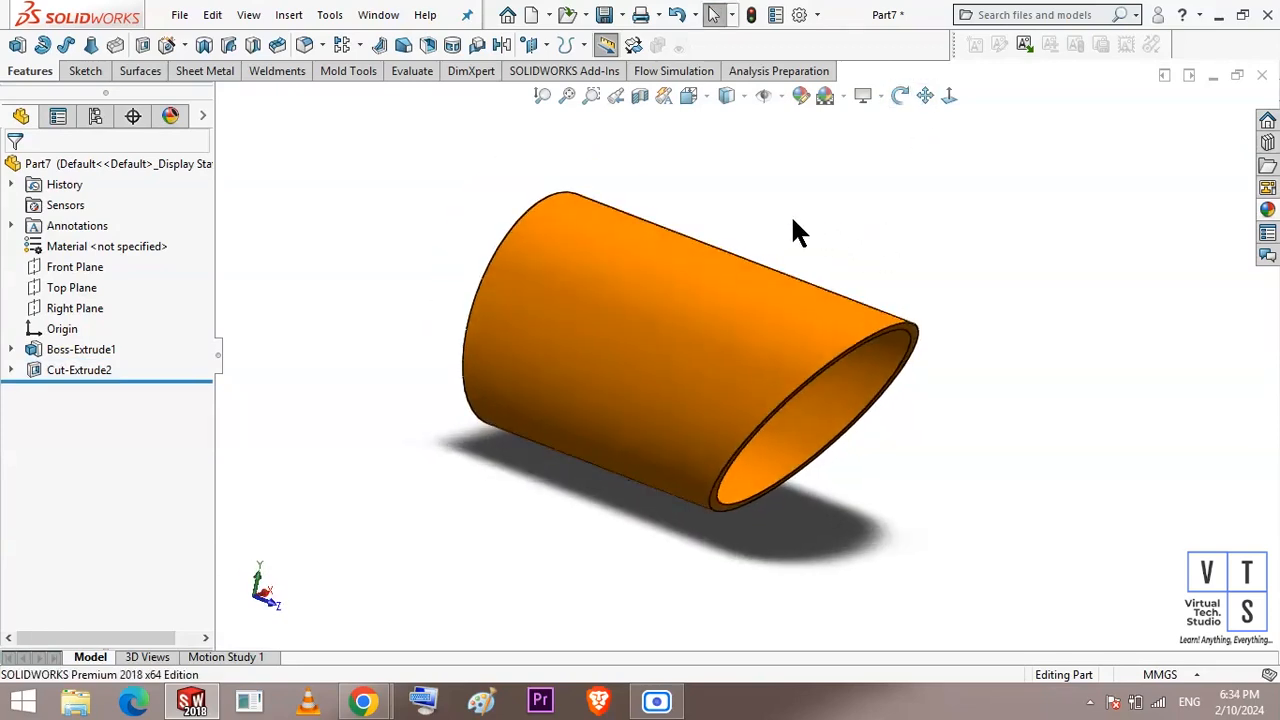
Step: Start a 3D sketch and convert the outer circular edge of the pipe's square end at the origin
middle_click_drag(793, 222, 866, 320)
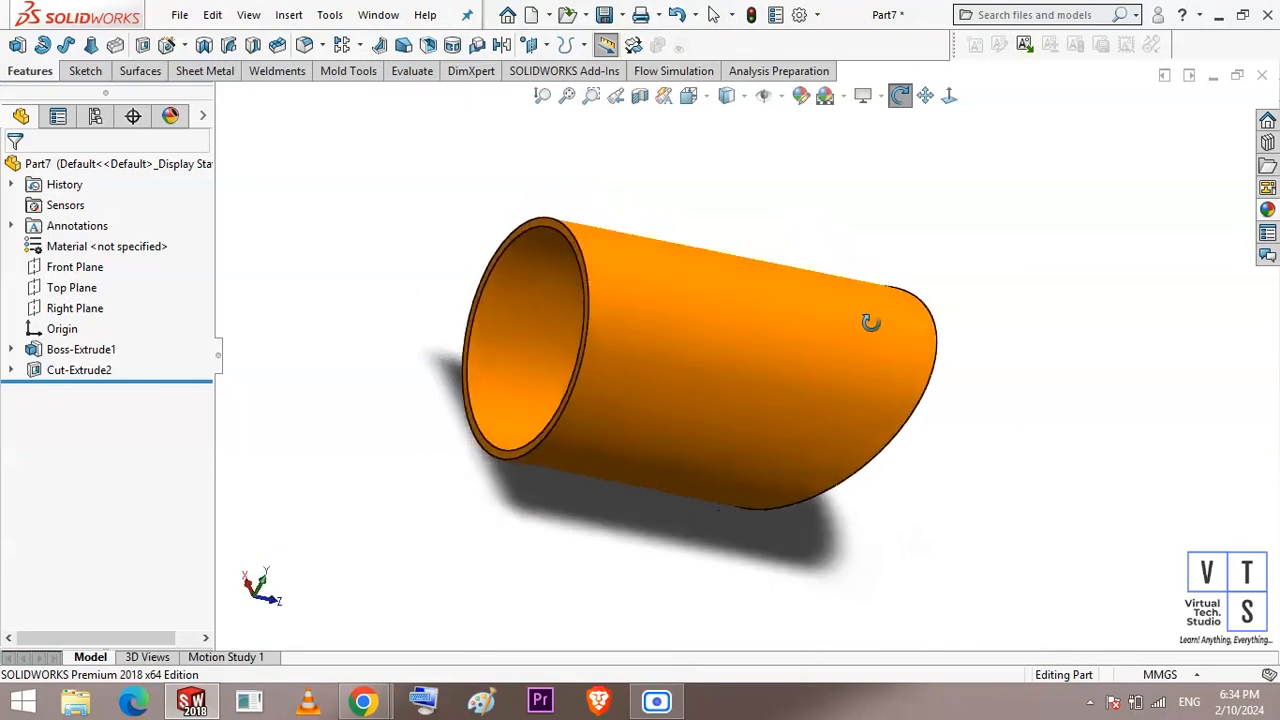
left_click(84, 72)
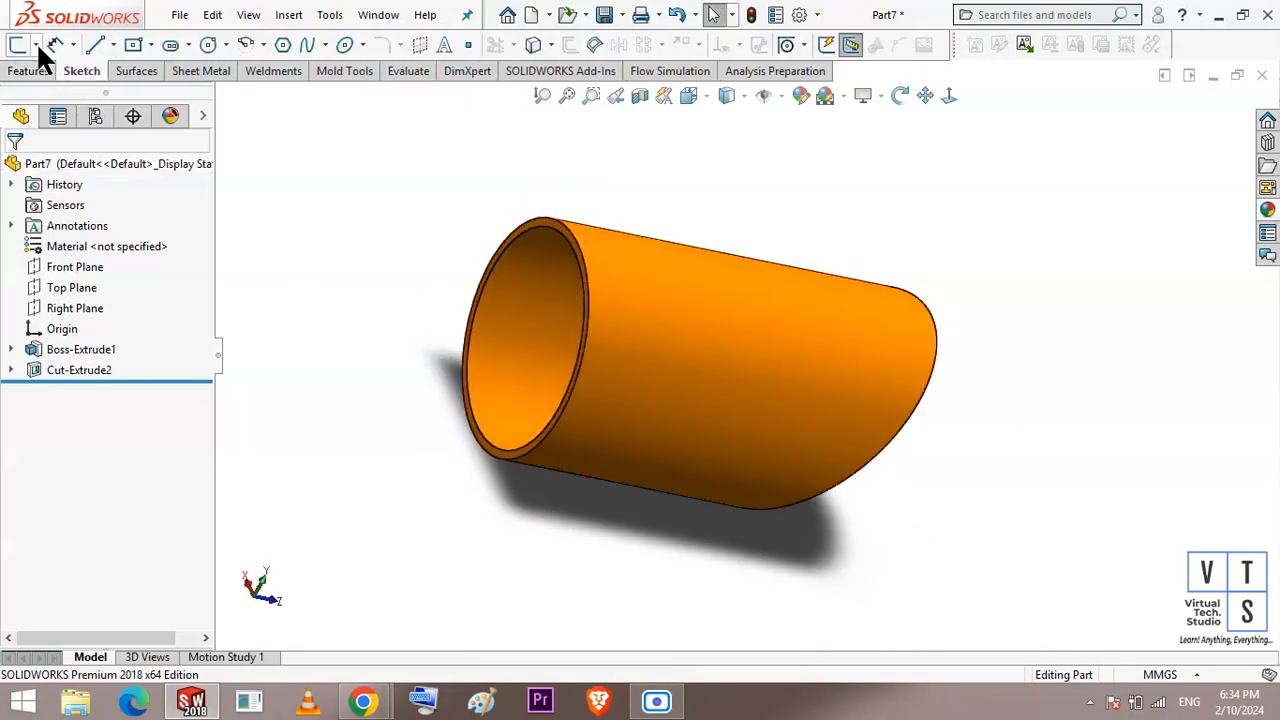
left_click(36, 44)
left_click(57, 85)
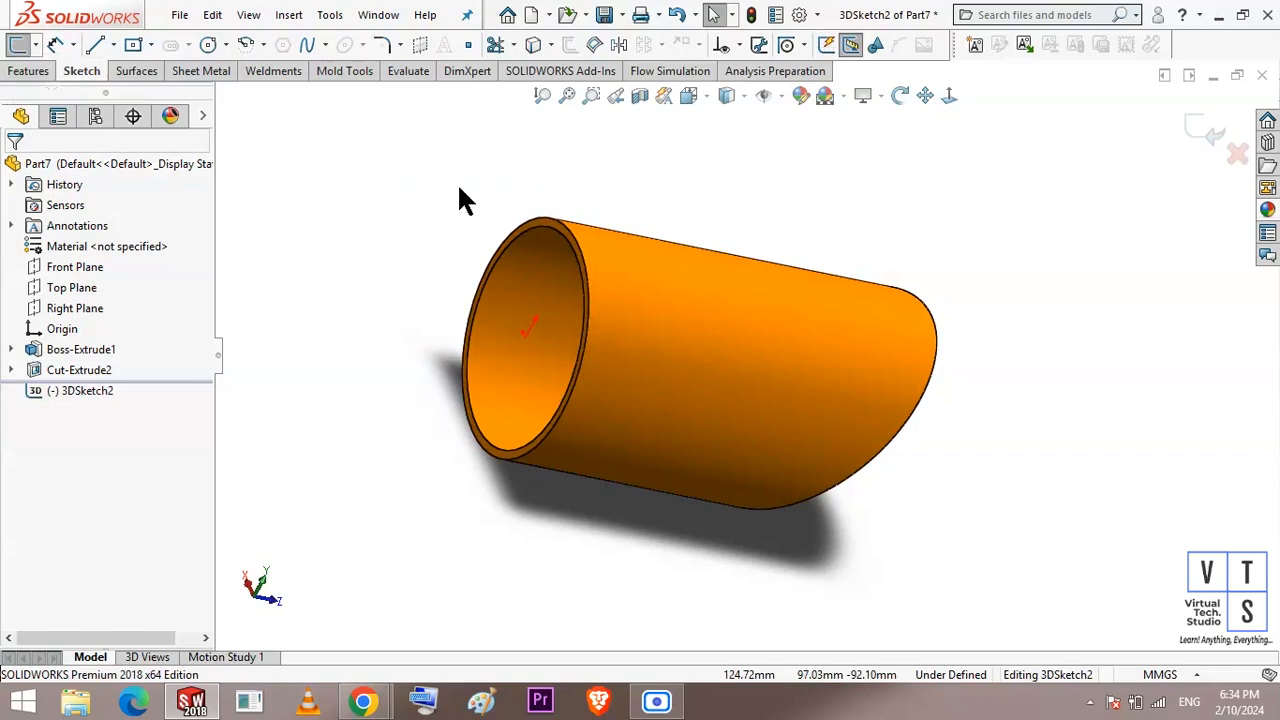
left_click(552, 220)
left_click(529, 44)
Step: Draw four diameter lines through the origin across the end circle, dividing it into eight sectors
middle_click_drag(1010, 530, 1031, 485)
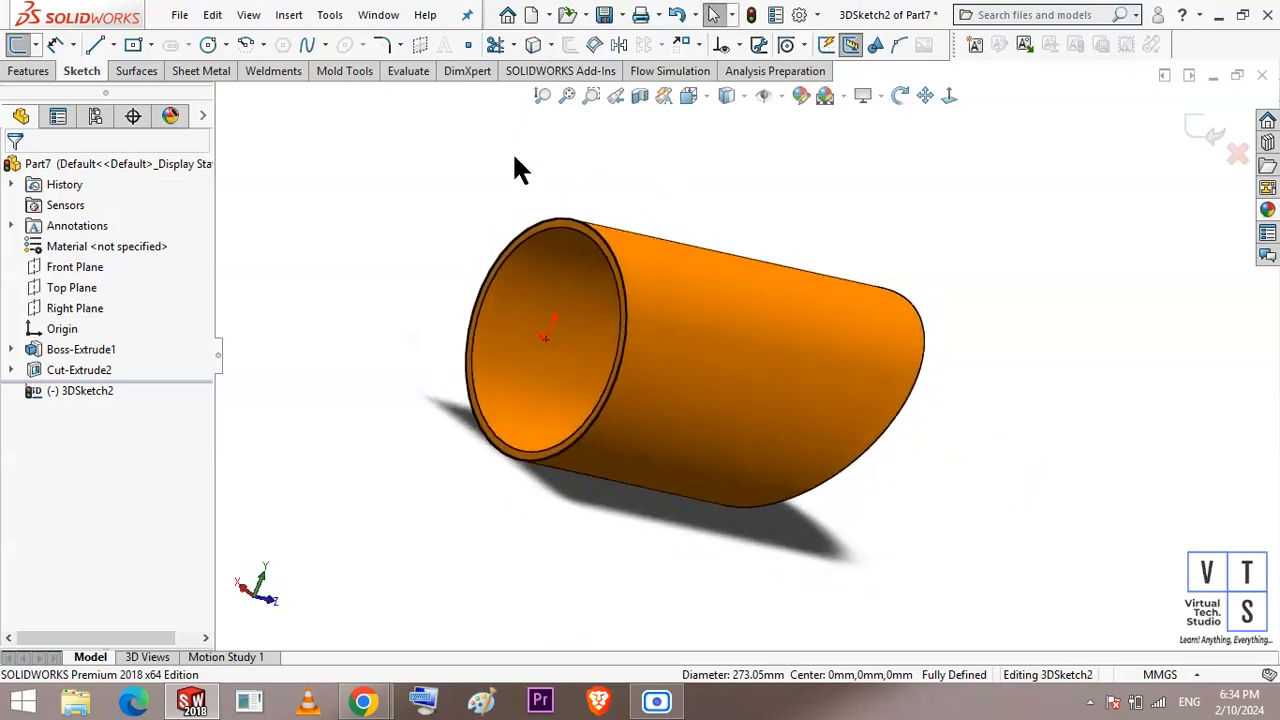
left_click(99, 44)
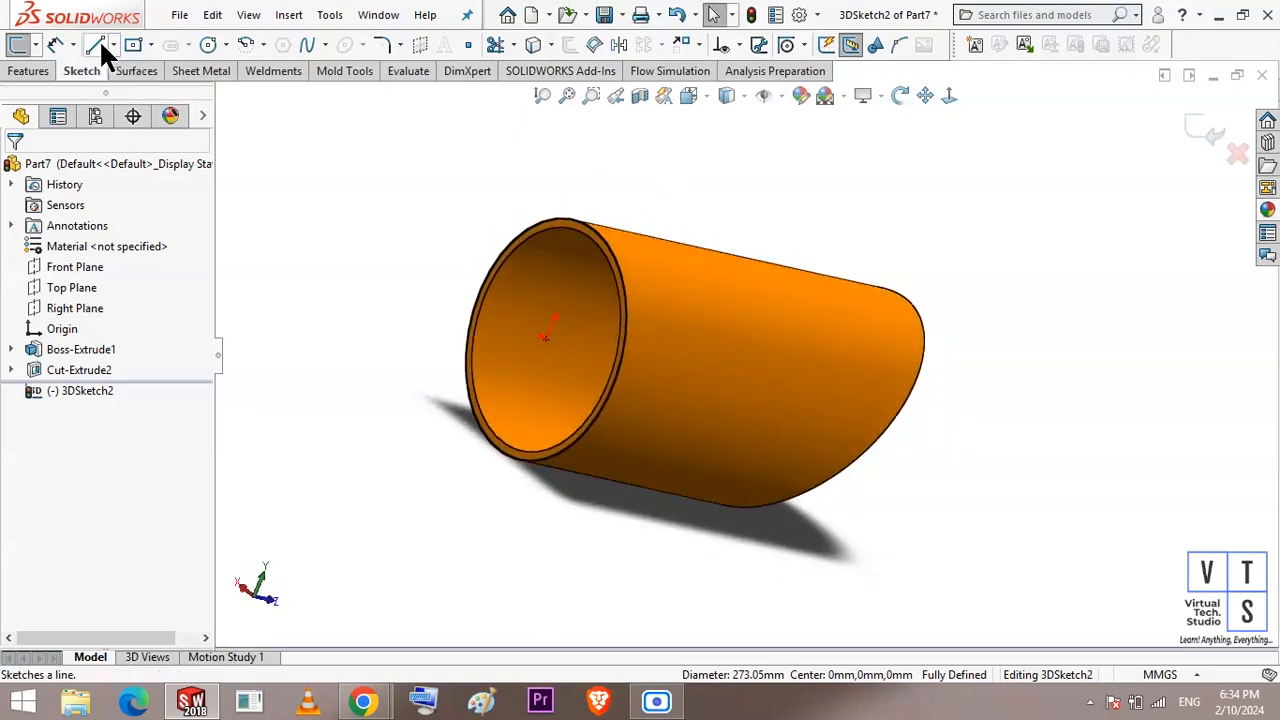
mouse_move(545, 340)
left_mouse_down()
mouse_move(600, 294)
mouse_move(593, 230)
left_mouse_up()
key("Escape")
mouse_move(545, 340)
left_mouse_down()
mouse_move(500, 450)
mouse_move(612, 389)
left_mouse_up()
mouse_move(545, 340)
left_mouse_down()
mouse_move(481, 290)
mouse_move(626, 297)
mouse_move(486, 391)
mouse_move(467, 383)
left_mouse_up()
key("Escape")
left_click(96, 45)
mouse_move(545, 340)
left_mouse_down()
mouse_move(548, 232)
mouse_move(533, 227)
left_mouse_up()
key("Escape")
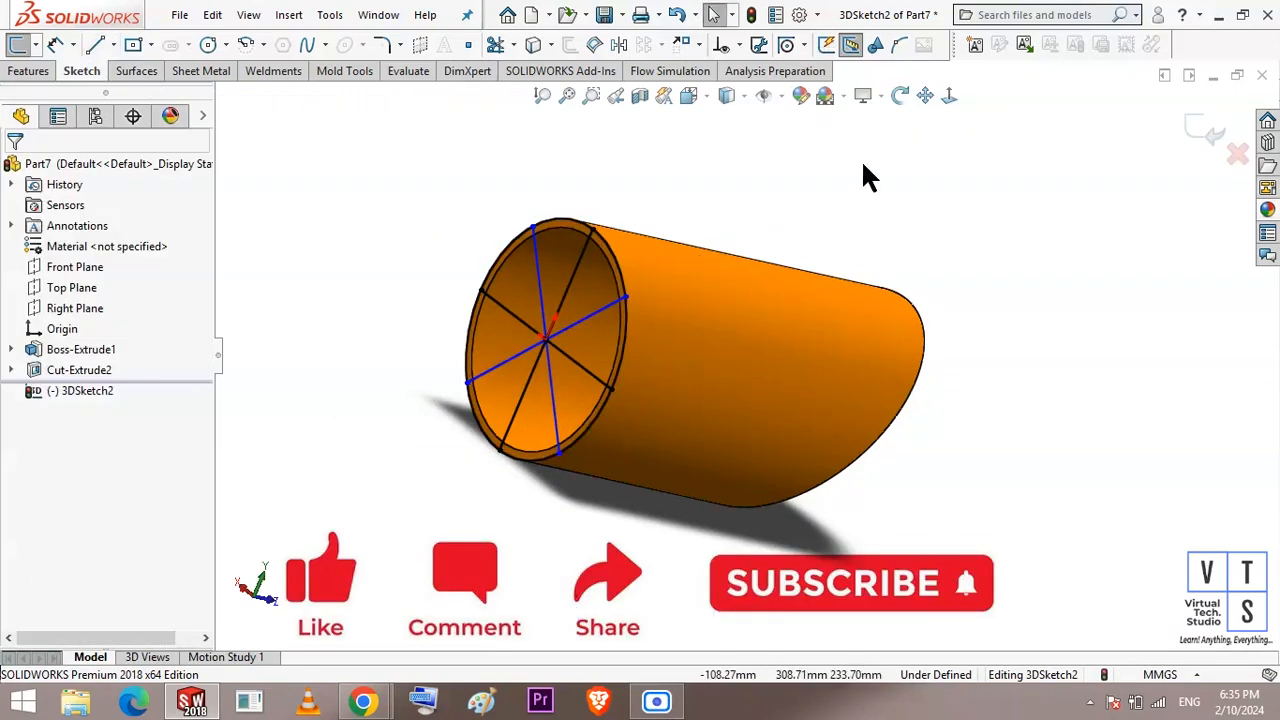
Step: Convert the outer edge of the mitred end into the 3D sketch and hide the pipe body
middle_click_drag(905, 198, 781, 164)
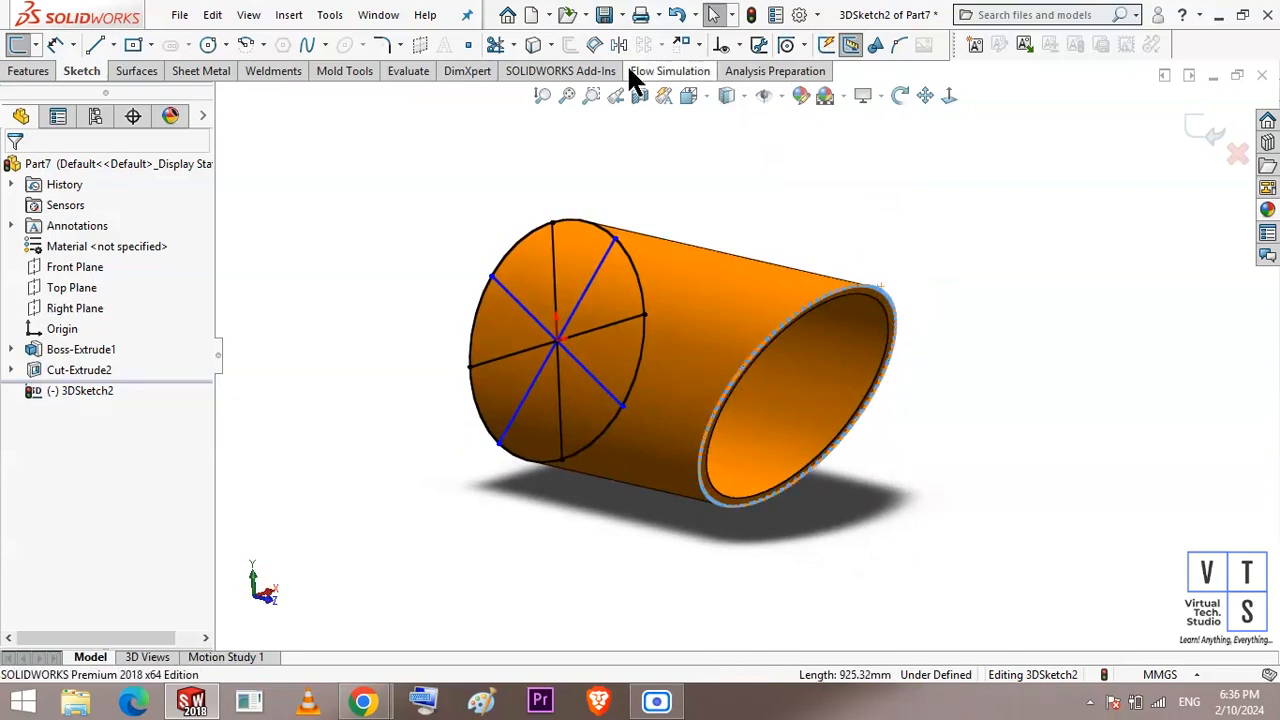
middle_click_drag(815, 193, 846, 200)
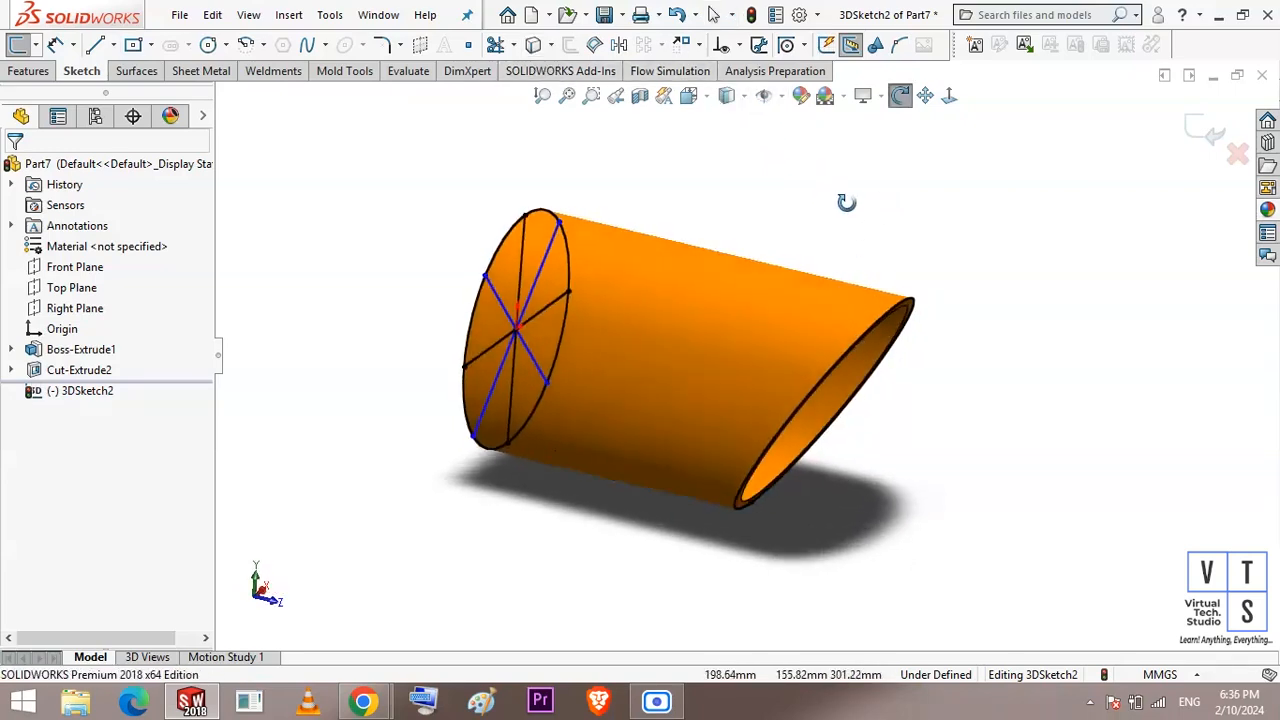
left_click(725, 302)
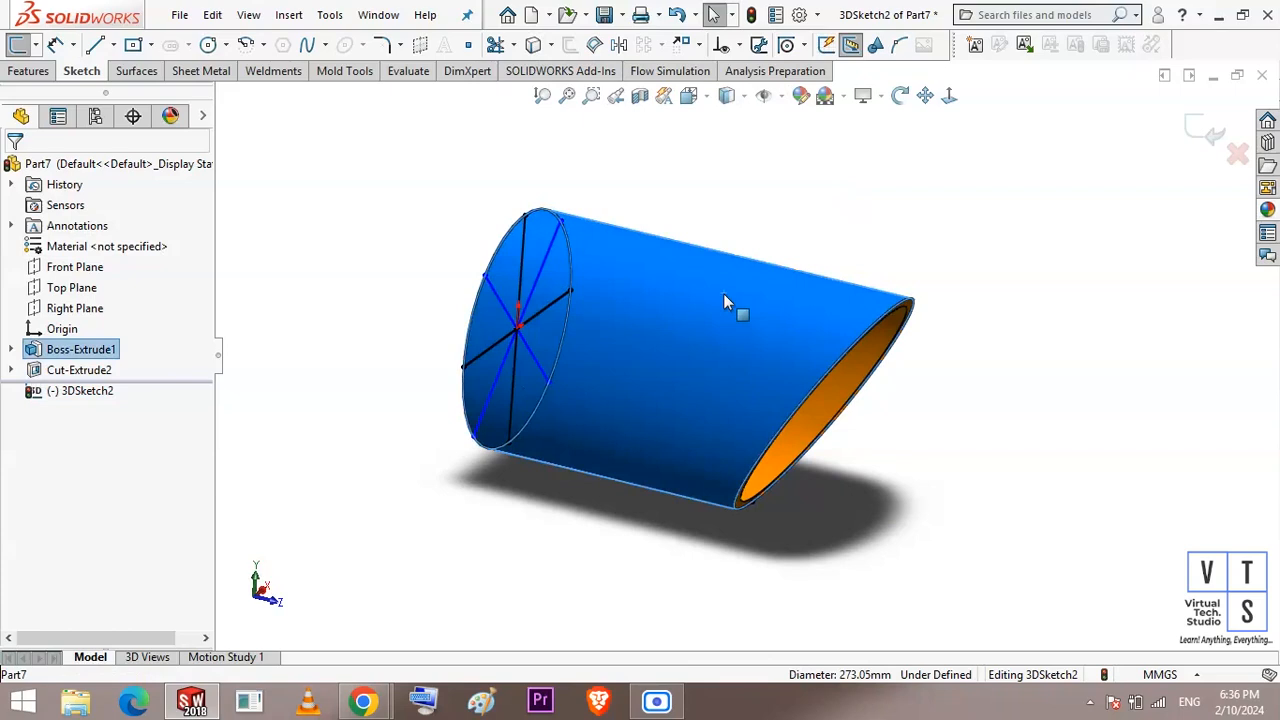
right_click(725, 302)
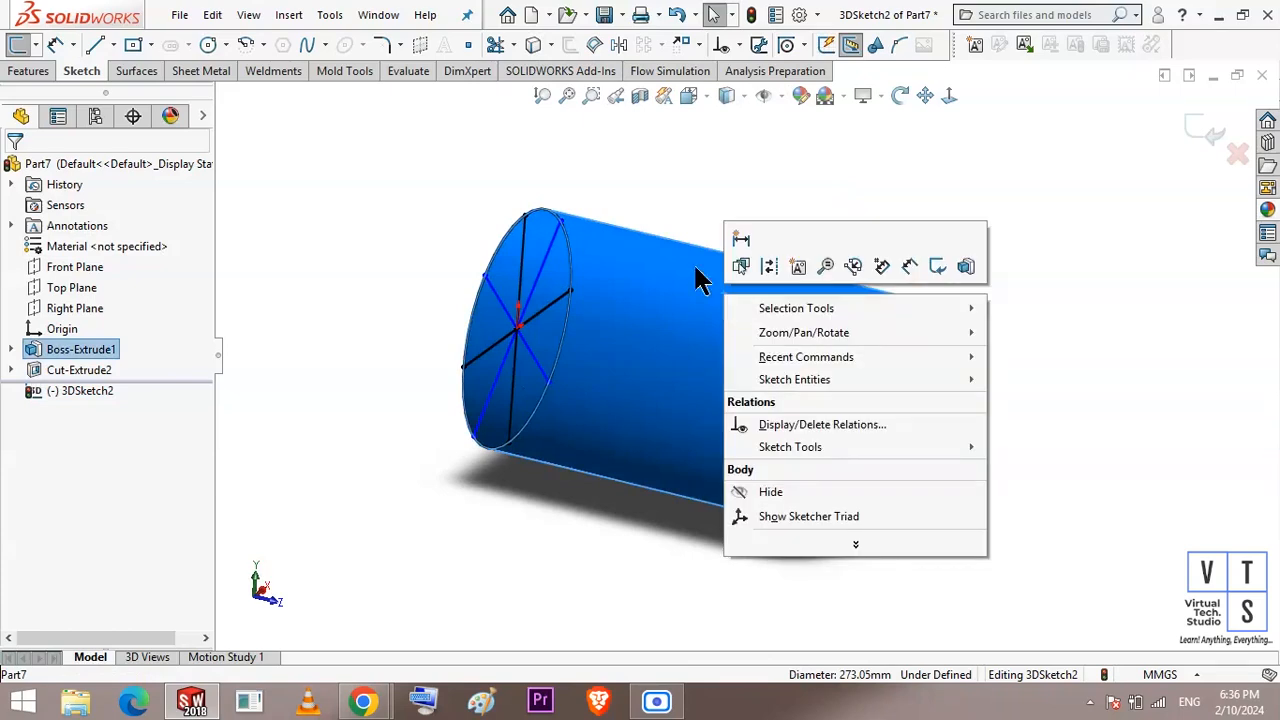
left_click(772, 490)
Step: Draw lines along the pipe axis from both ends of the vertical diameter to the mitred ellipse, the upper one about 458 mm long
mouse_move(868, 184)
middle_mouse_down()
mouse_move(803, 240)
mouse_move(834, 220)
mouse_move(818, 270)
middle_mouse_up()
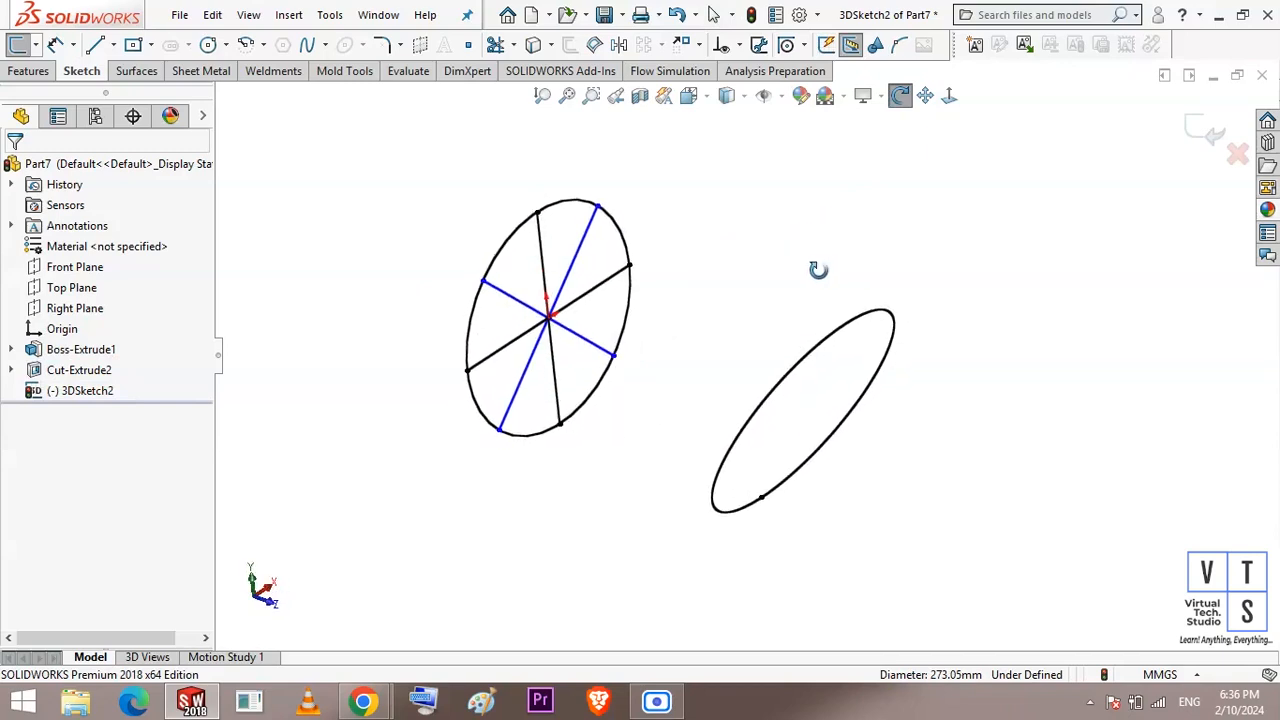
left_click(96, 45)
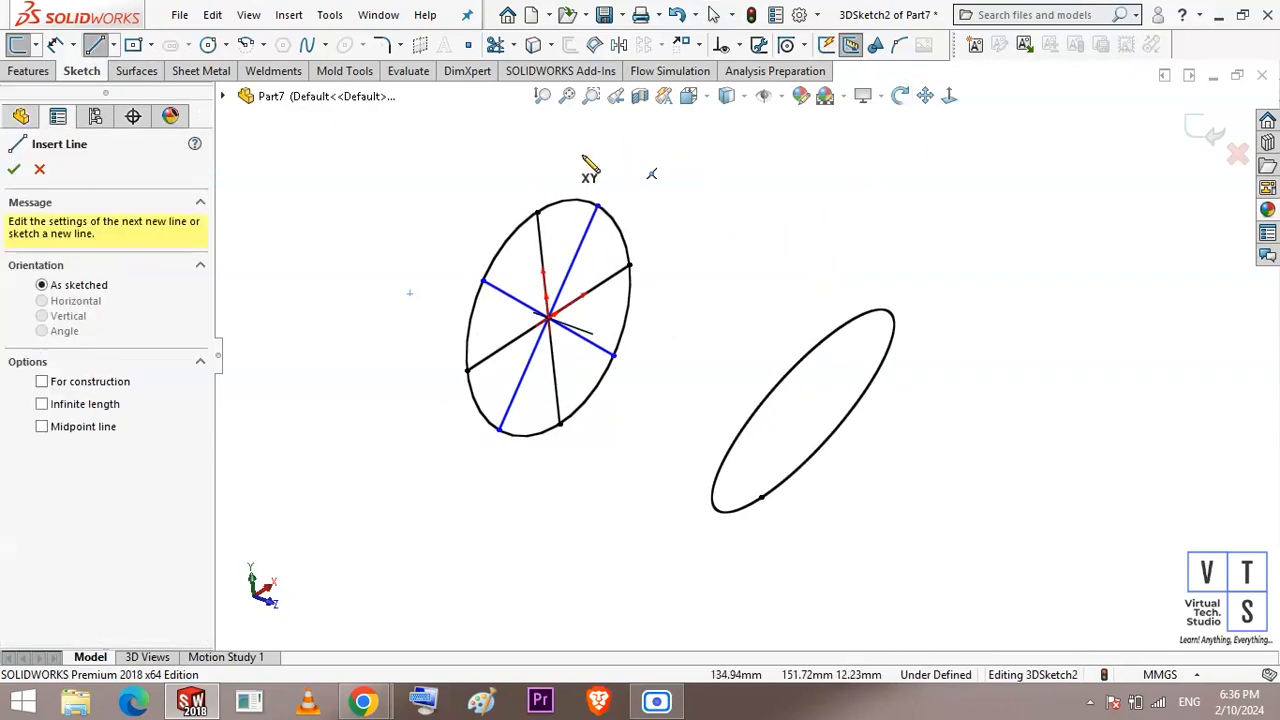
left_click(538, 213)
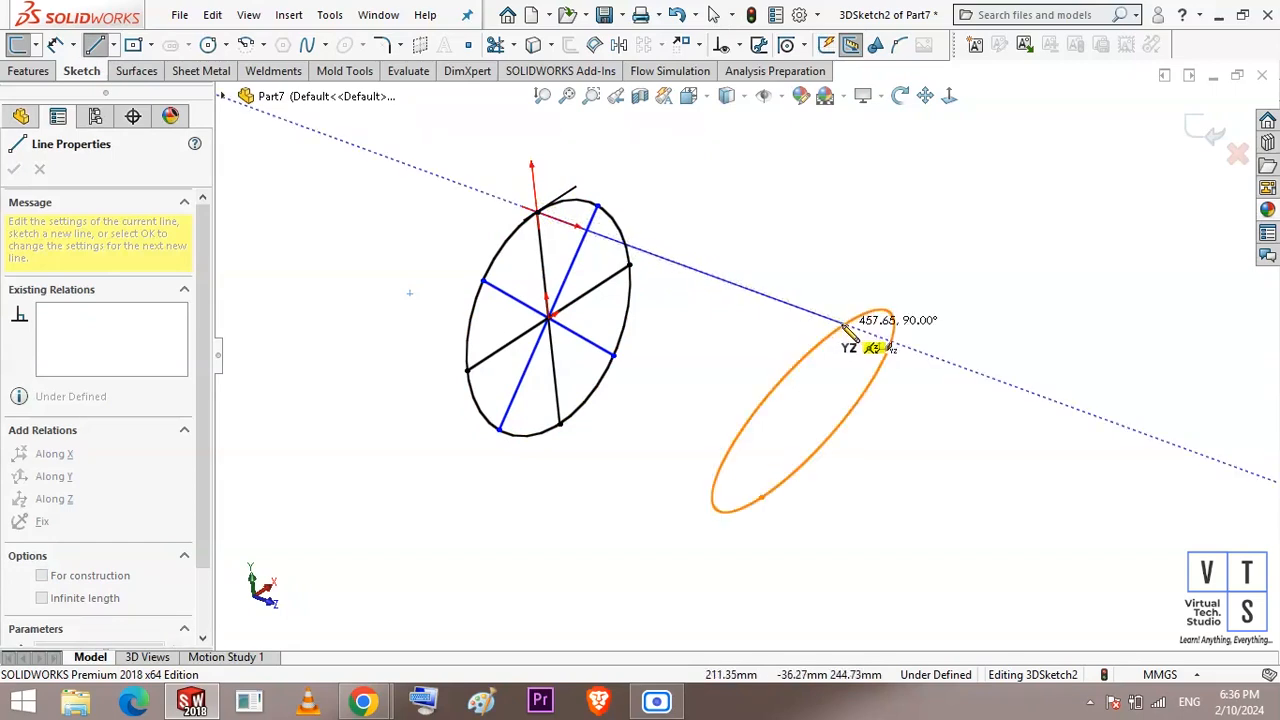
left_click(845, 325)
key("Escape")
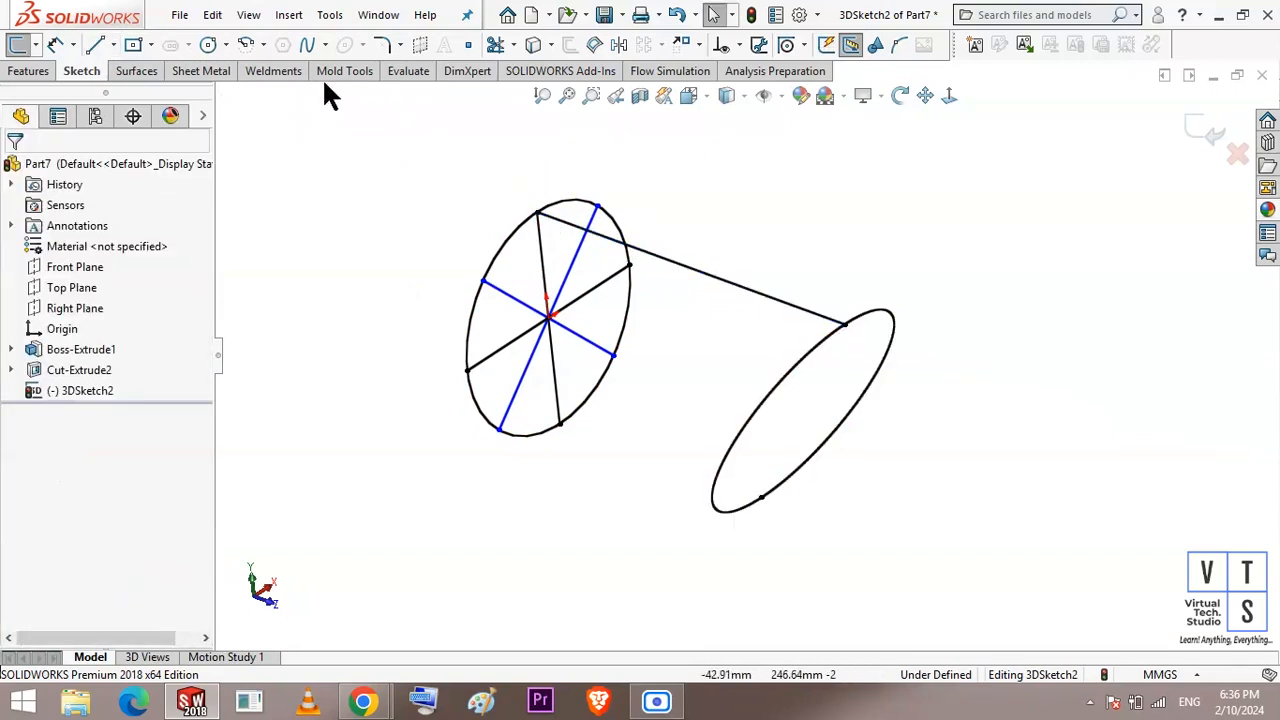
key("Return")
left_click(560, 427)
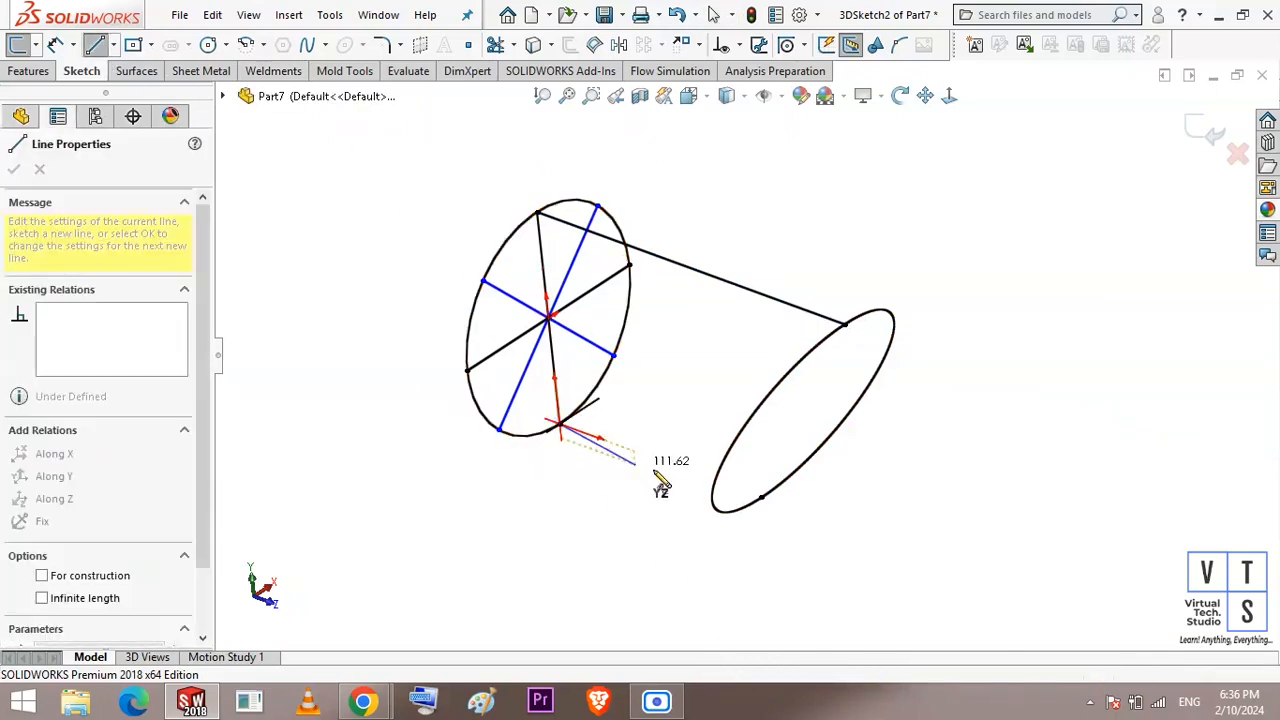
left_click(762, 497)
key("Escape")
Step: Draw two lines along the pipe axis joining the ends of the horizontal diameter to the mitred ellipse
key("Return")
left_click(630, 267)
left_click(885, 357)
key("Escape")
key("Return")
left_click(722, 464)
key("Escape")
Step: Draw axial lines from both ends of the diagonal diameter that slopes down toward the mitred end, reaching the ellipse
key("l")
left_click(483, 281)
left_click(669, 348)
key("Escape")
left_click(495, 45)
left_click(95, 45)
left_click(614, 356)
left_click(713, 391)
key("Escape")
Step: Draw axial lines from both ends of the remaining diagonal diameter toward the mitred ellipse, and exit the 3D sketch
key("l")
left_click(500, 430)
left_click(608, 468)
key("Escape")
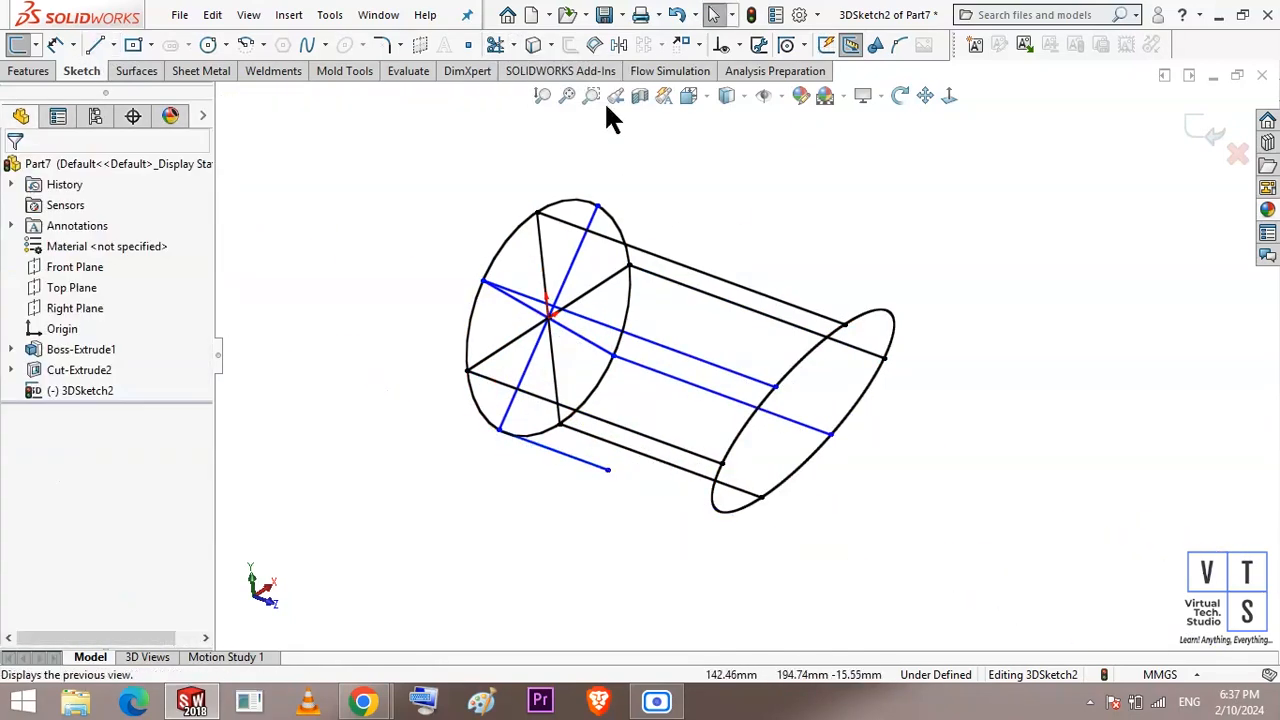
mouse_move(848, 283)
middle_mouse_down()
mouse_move(866, 222)
mouse_move(903, 194)
mouse_move(894, 277)
mouse_move(922, 268)
mouse_move(917, 194)
middle_mouse_up()
left_click(95, 45)
left_click(600, 262)
left_click(720, 270)
key("Escape")
left_click(1203, 135)
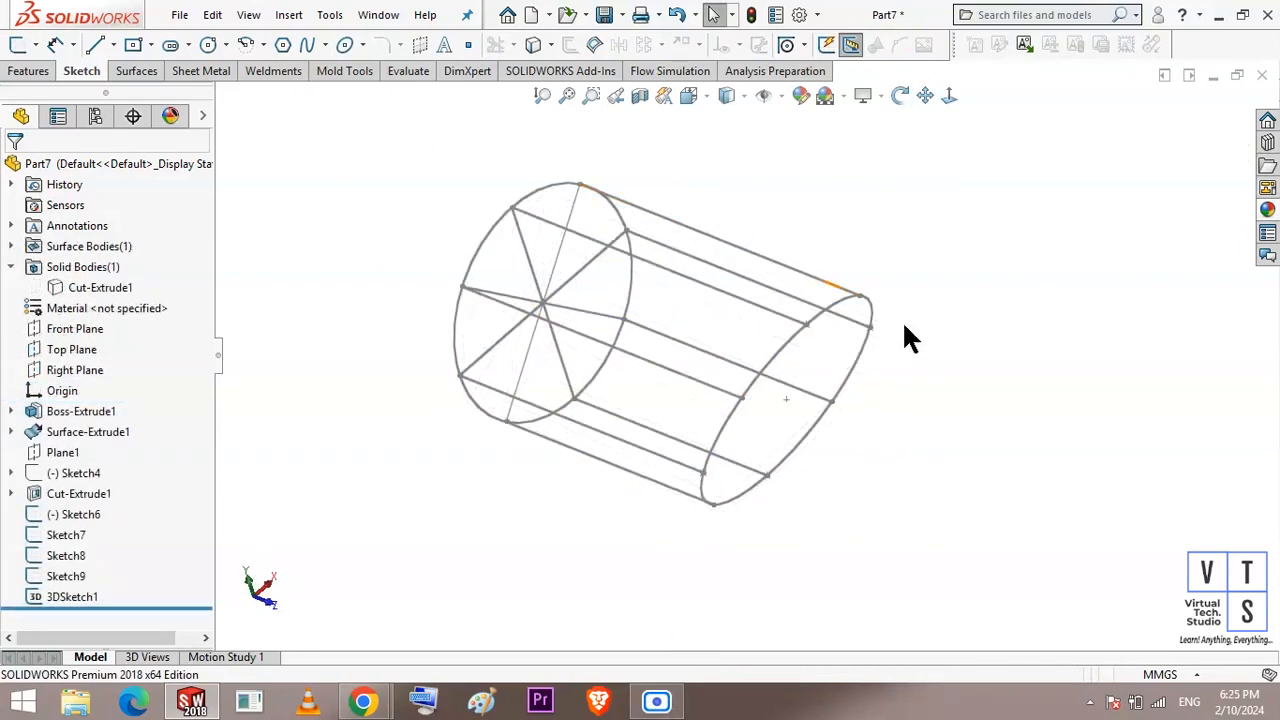
Step: Measure the lengths of the two axial lines starting at the ends of the vertical diameter
middle_click_drag(971, 488, 960, 330)
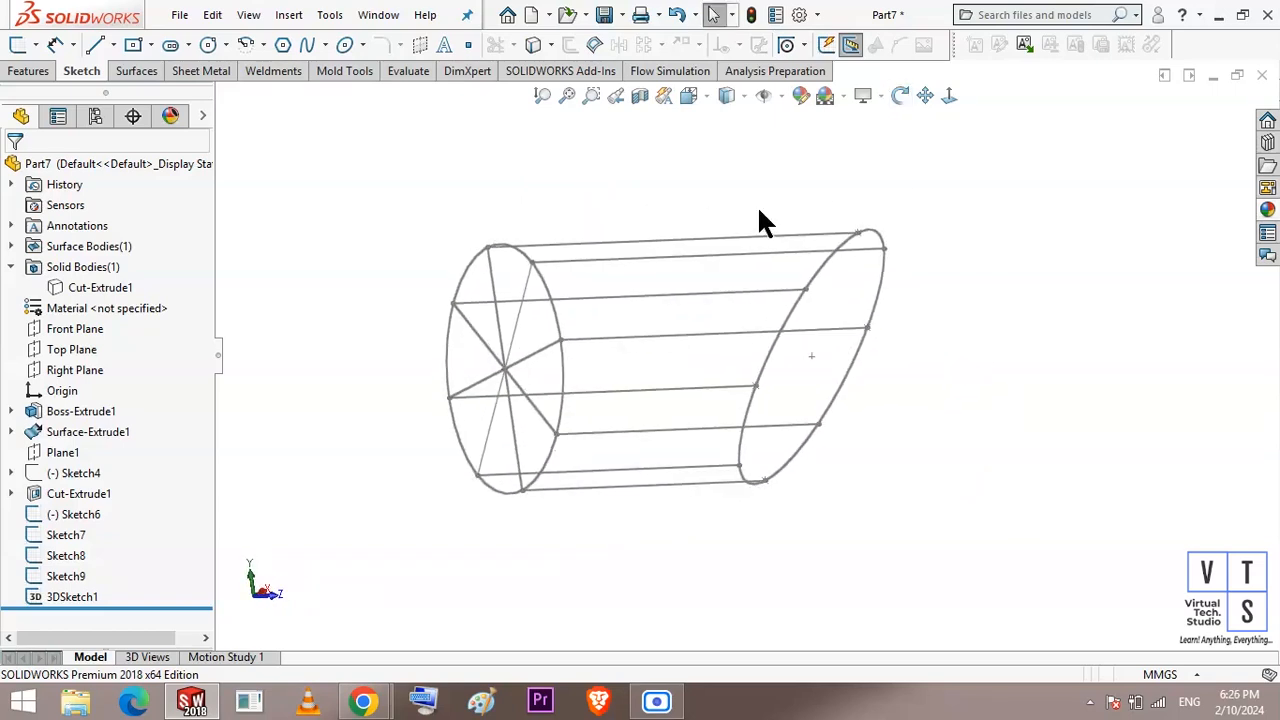
left_click(409, 68)
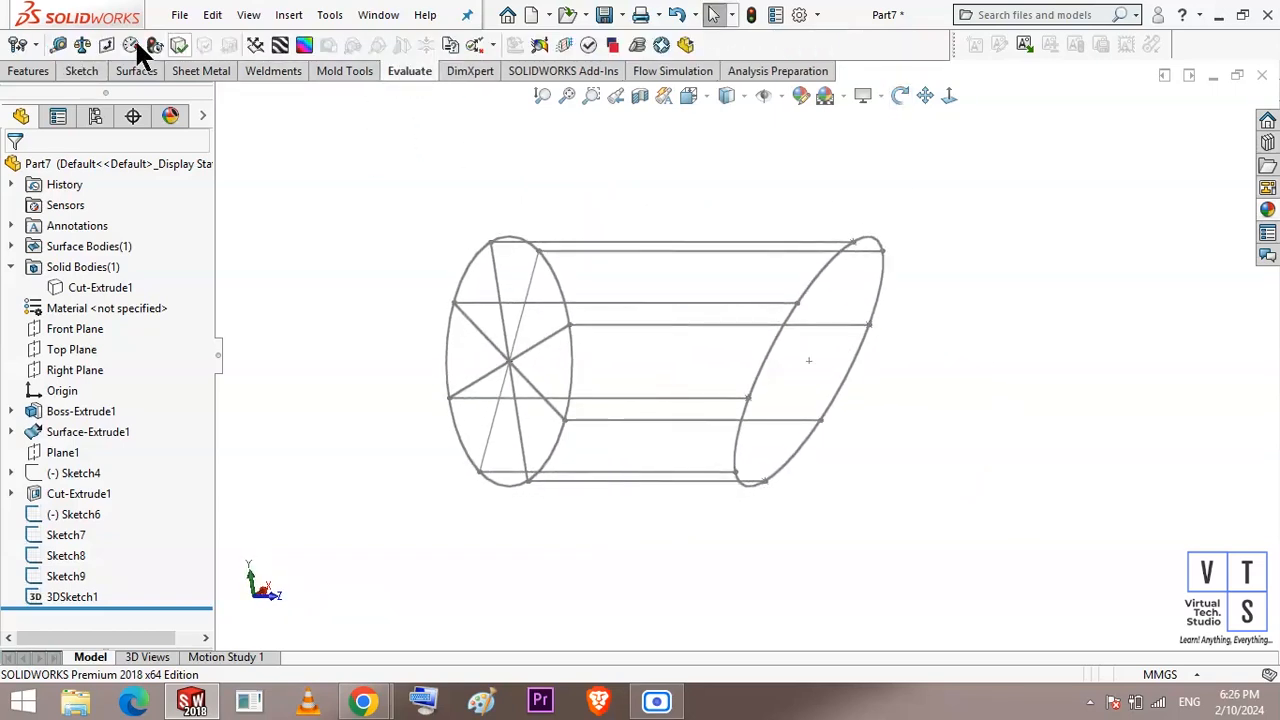
left_click(58, 45)
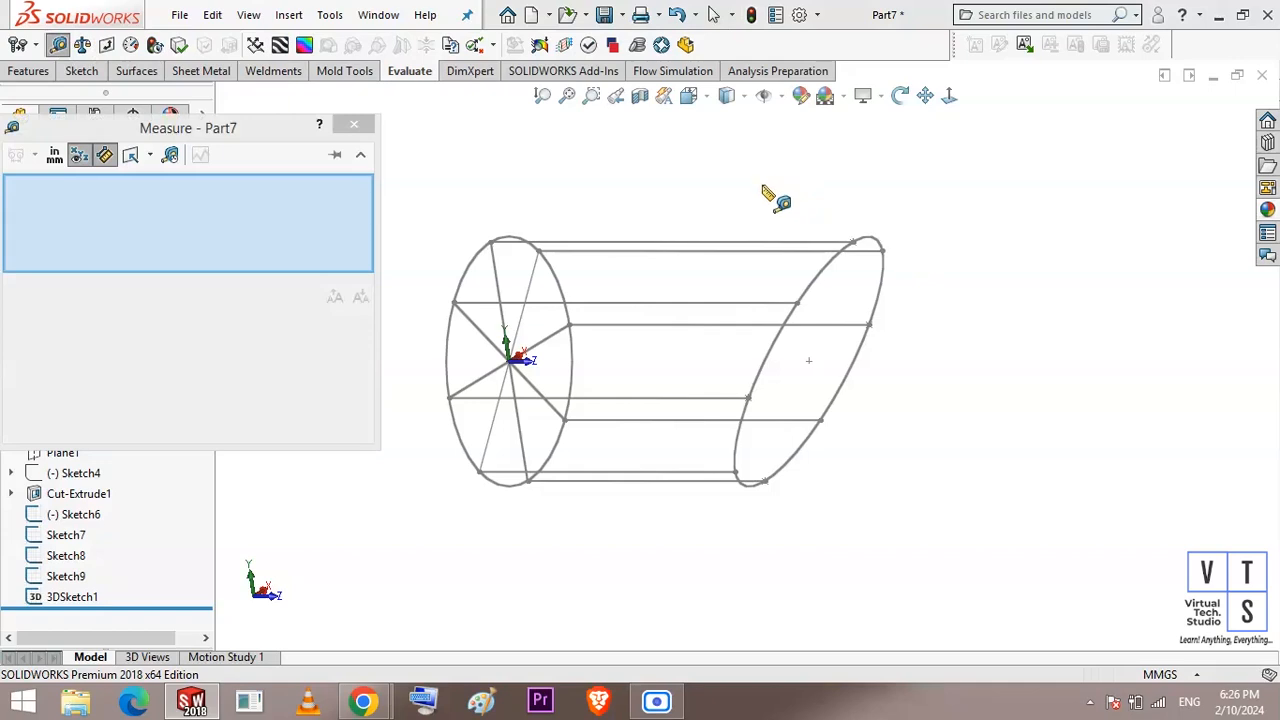
left_click(721, 243)
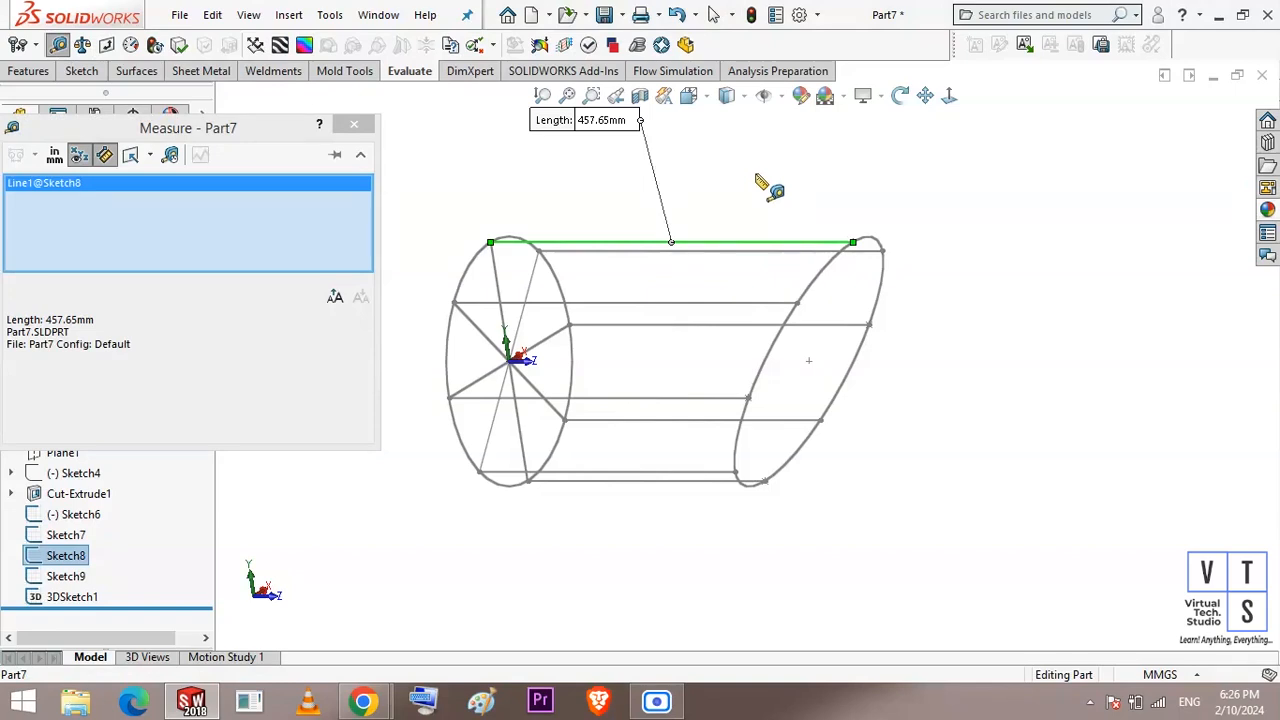
right_click(278, 238)
left_click(330, 246)
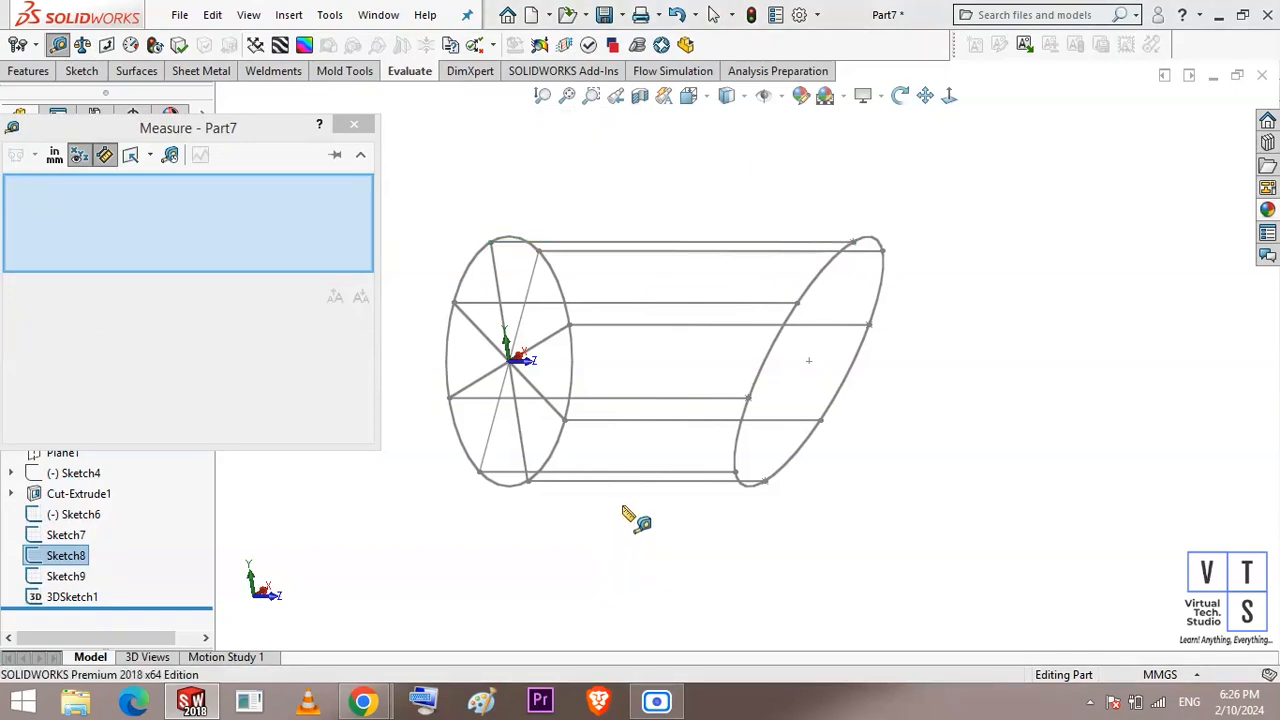
left_click(646, 482)
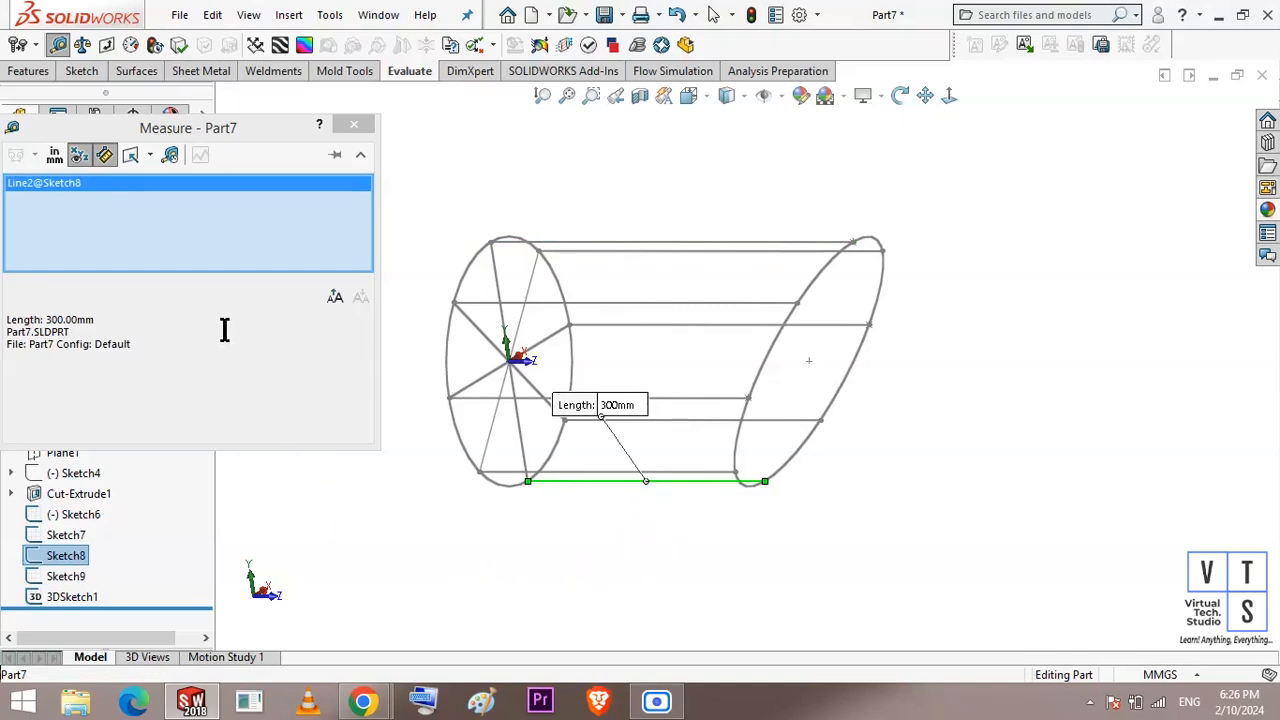
right_click(211, 214)
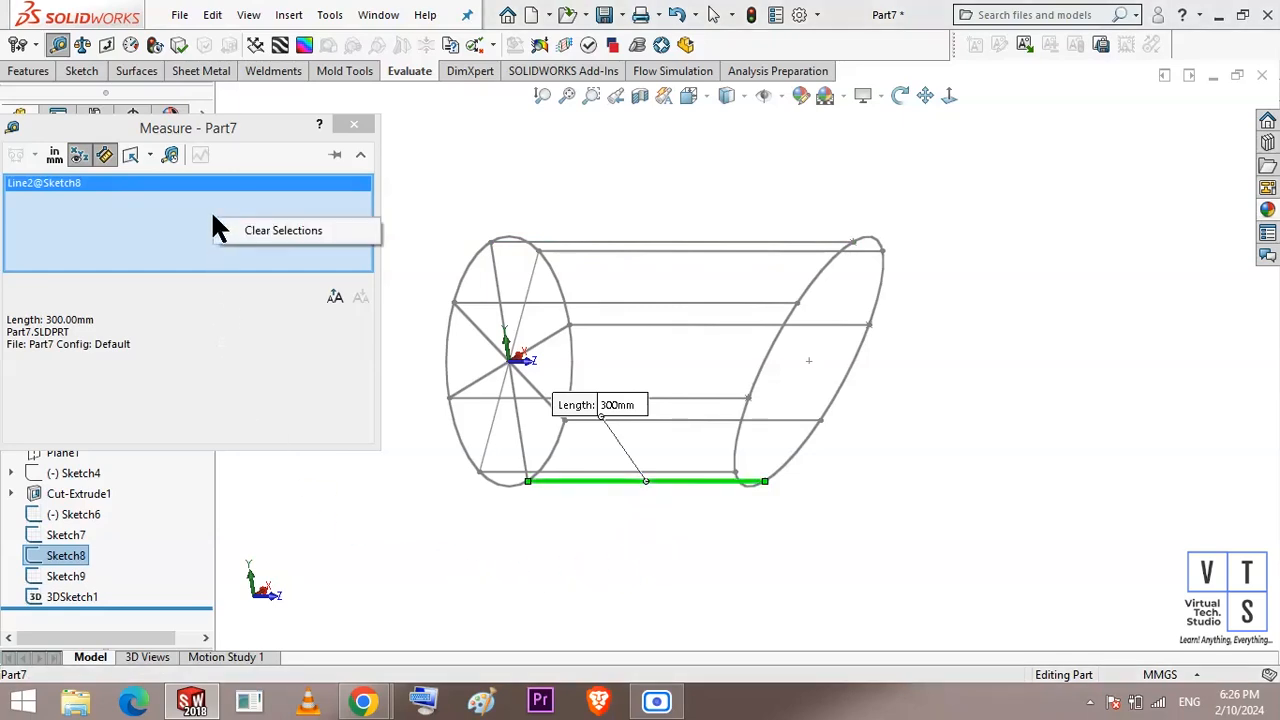
left_click(272, 226)
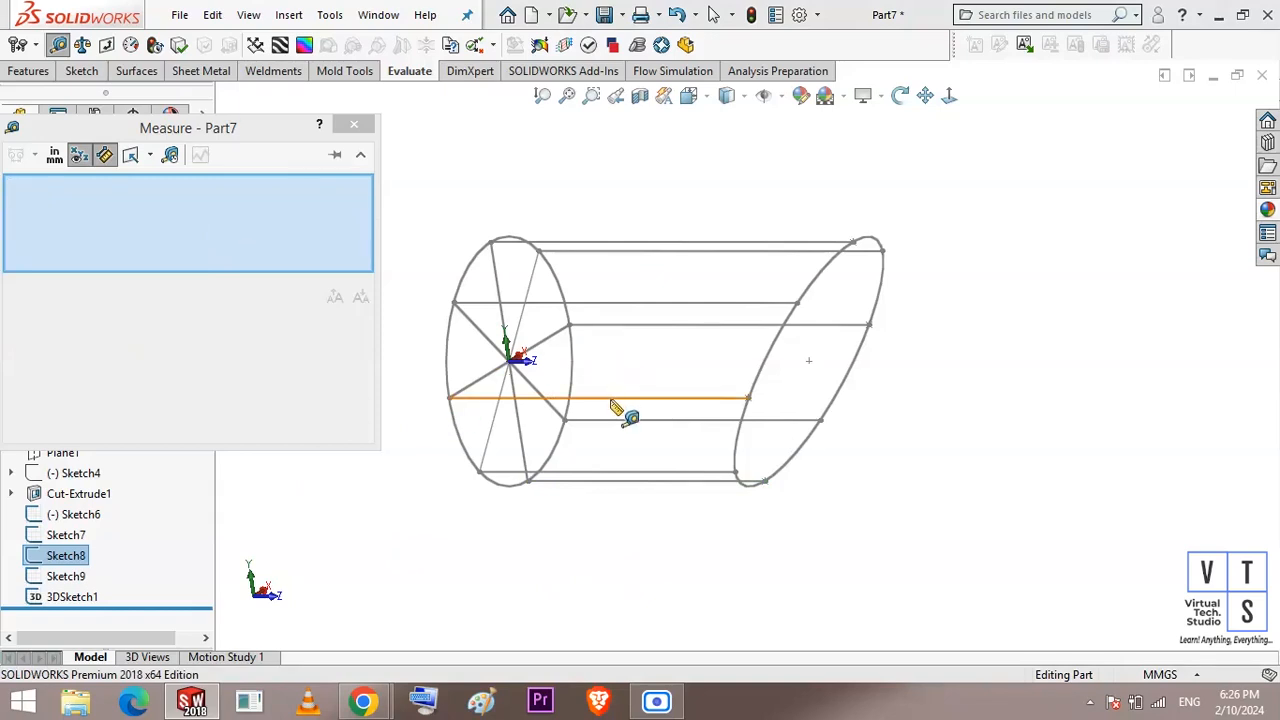
Step: Measure the lengths of the two axial lines starting at the ends of the horizontal diameter
left_click(611, 399)
right_click(271, 207)
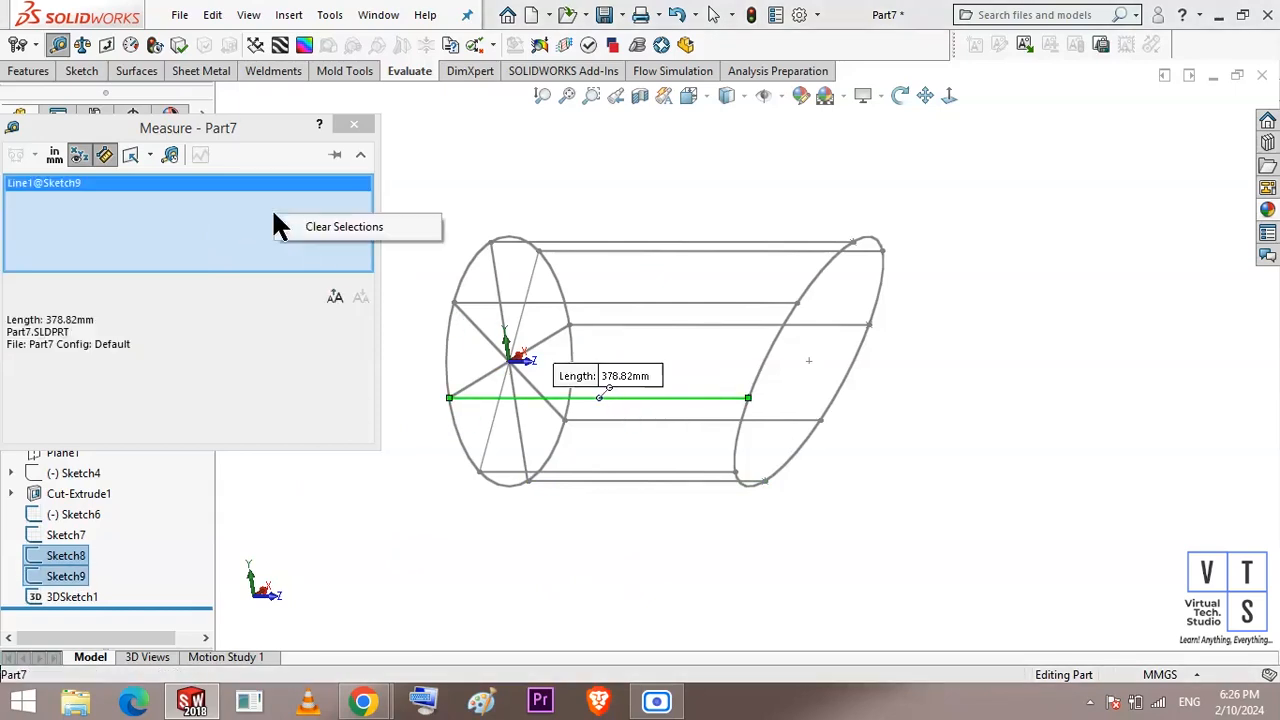
left_click(304, 219)
left_click(643, 325)
right_click(202, 215)
left_click(240, 228)
Step: Measure three axial lines from the diagonal diameters: the upper one on each diagonal and the lowest one on the far side
left_click(592, 302)
right_click(238, 216)
left_click(275, 229)
left_click(730, 250)
scroll(851, 143, "down", 1)
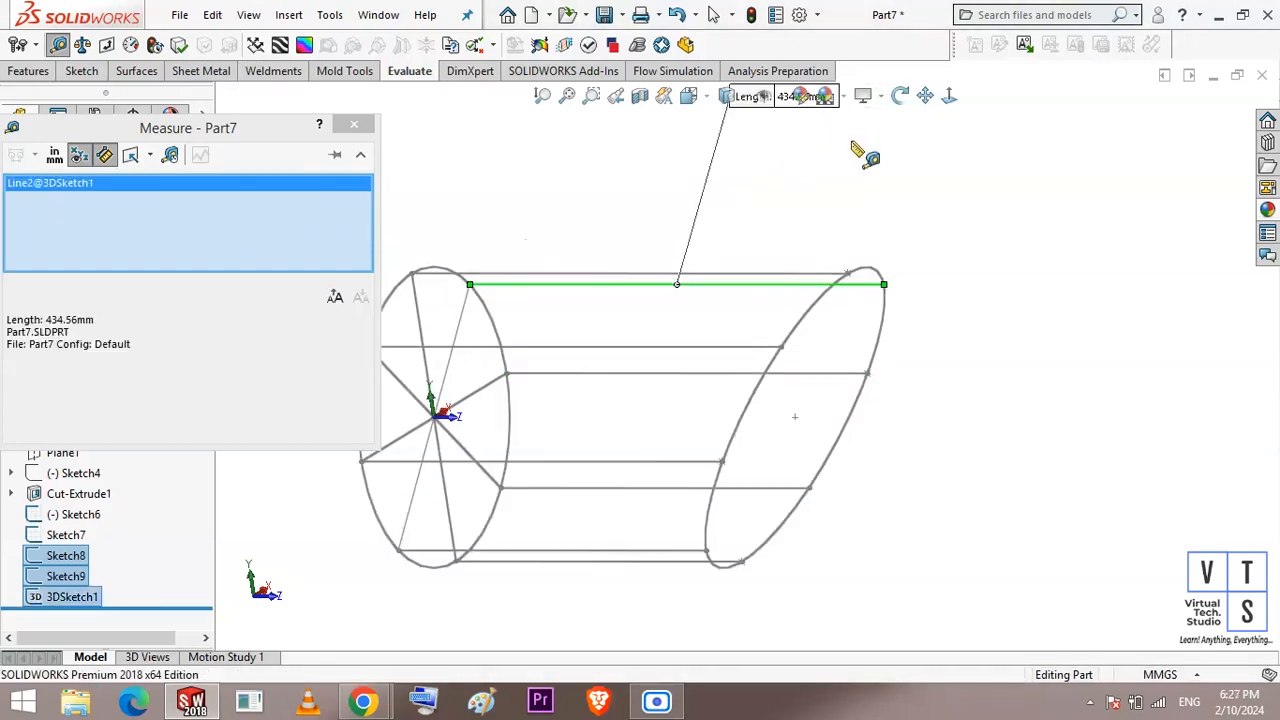
scroll(800, 166, "up", 1)
right_click(236, 205)
left_click(273, 218)
left_click(577, 516)
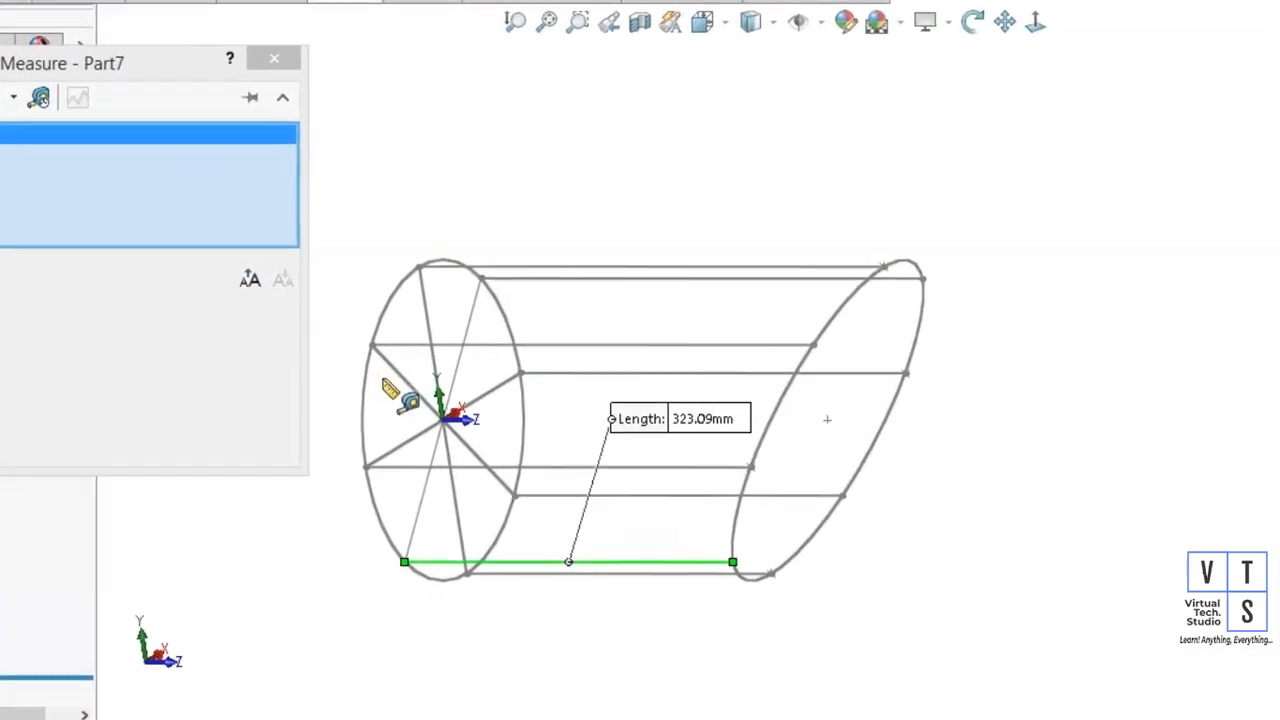